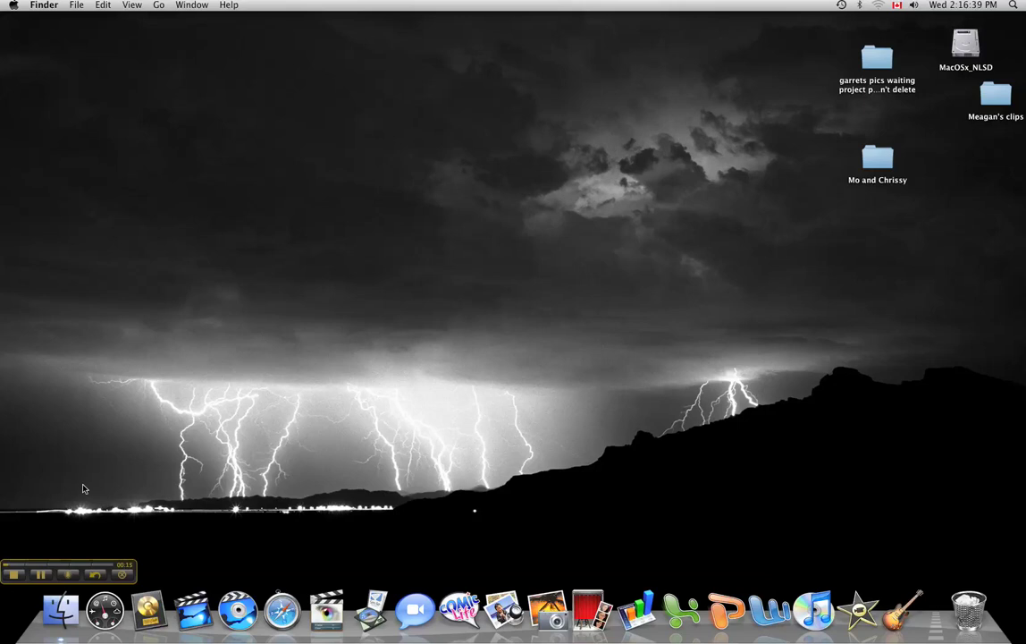
- Launch Photo Booth, raise its window, and take a countdown snapshot
click(597, 621)
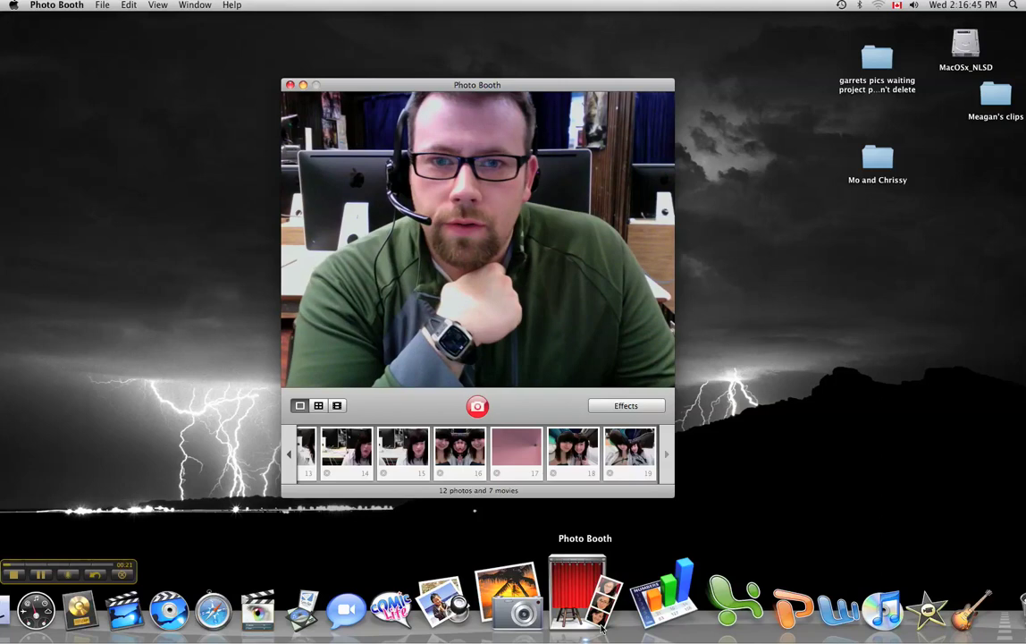
drag(381, 84, 350, 42)
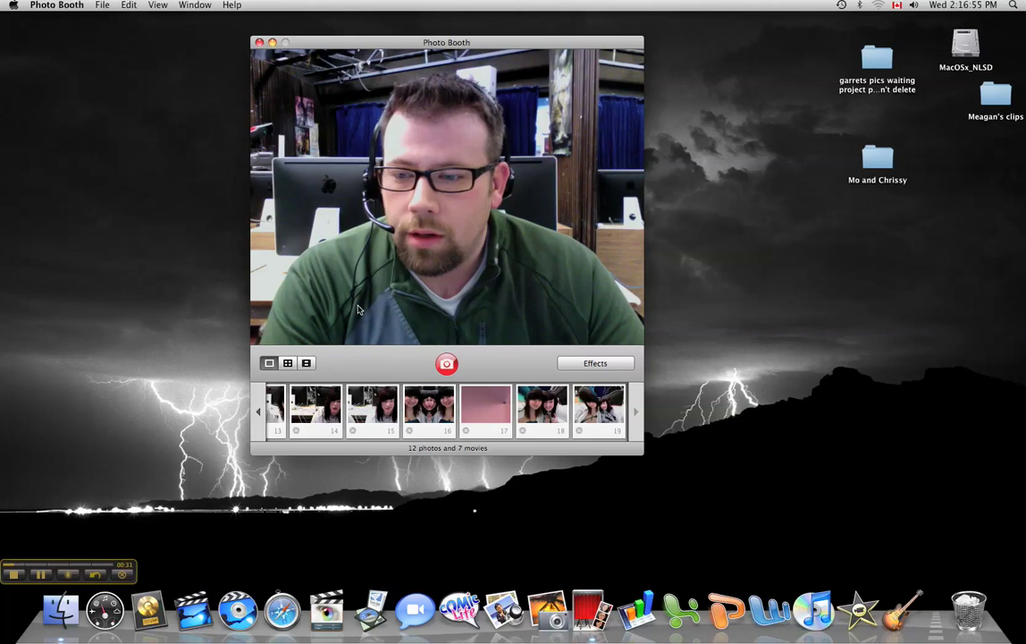
click(444, 362)
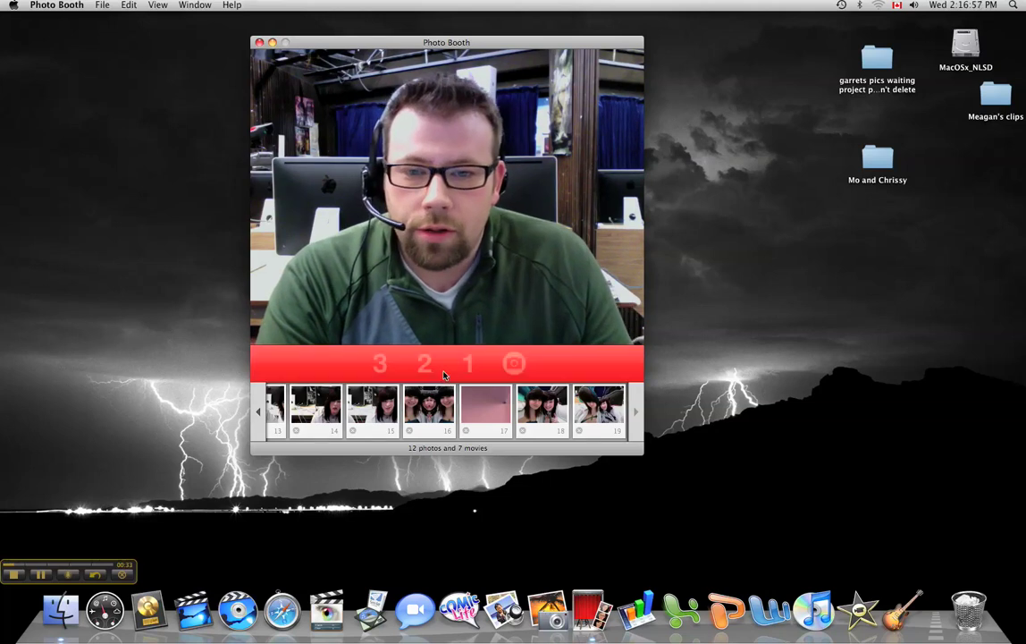
key(XF86AudioRaiseVolume)
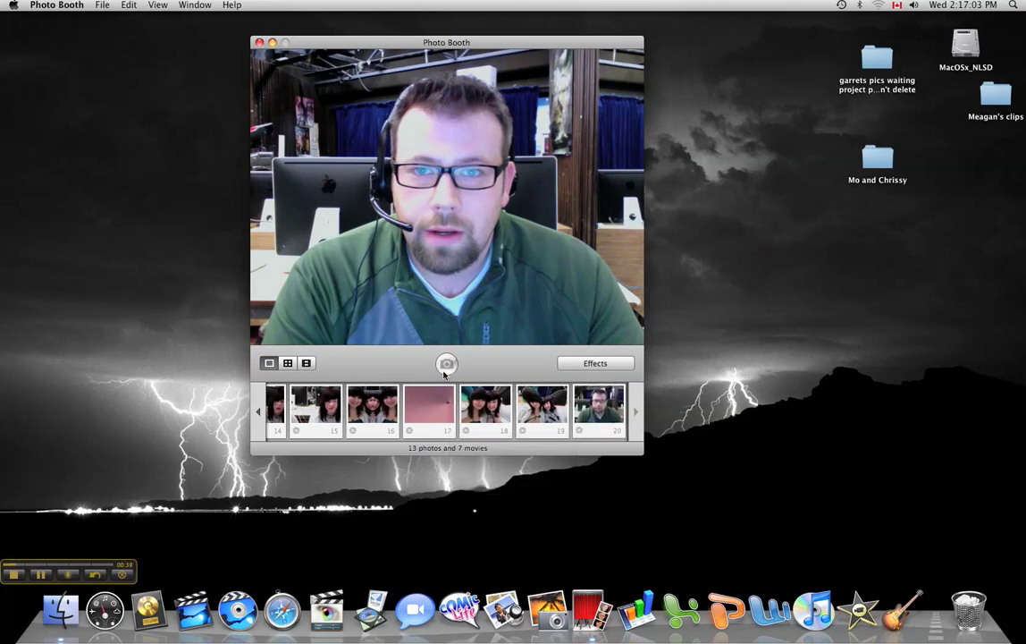
- Open the MacOSx_NLSD disk window, with Photo Booth moved to the top-left
drag(446, 42, 205, 25)
double_click(966, 44)
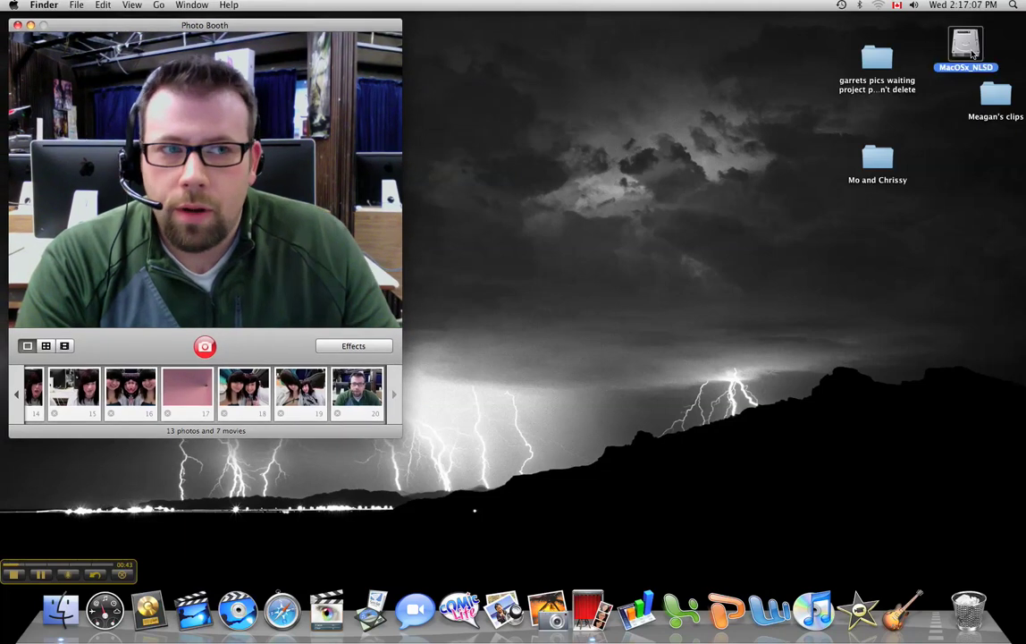
drag(564, 100, 693, 52)
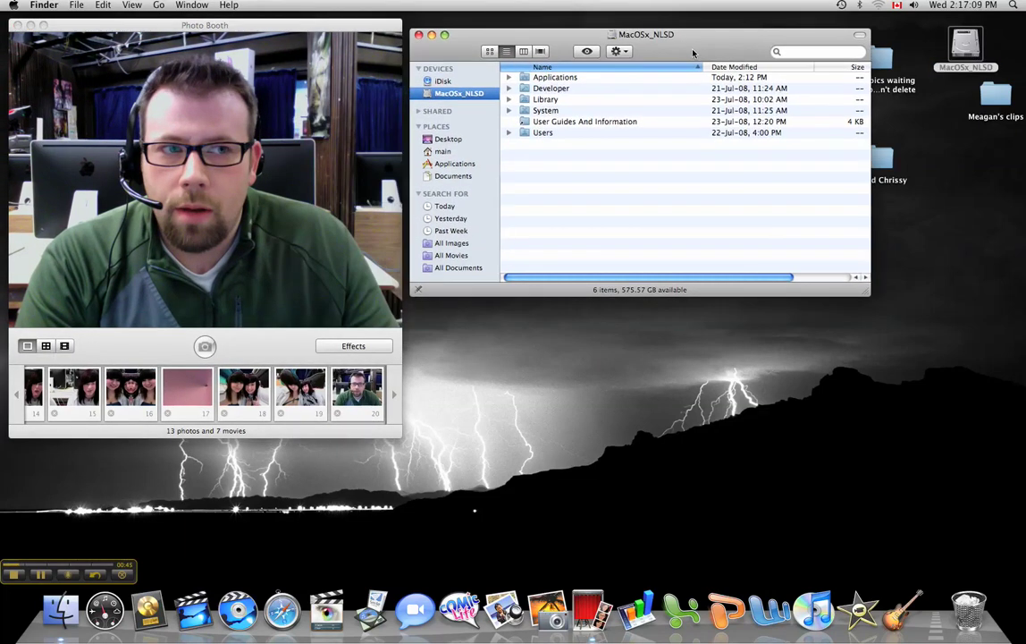
- In the main home folder, collapse Movies and open the Pictures folder
click(444, 152)
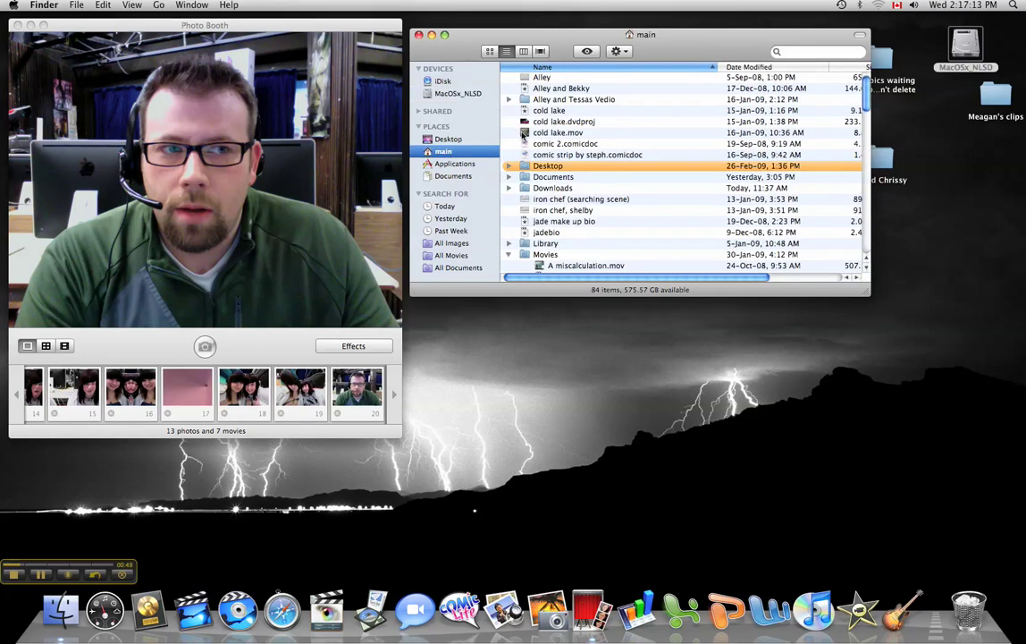
scroll(524, 134, down, 3)
scroll(516, 171, down, 4)
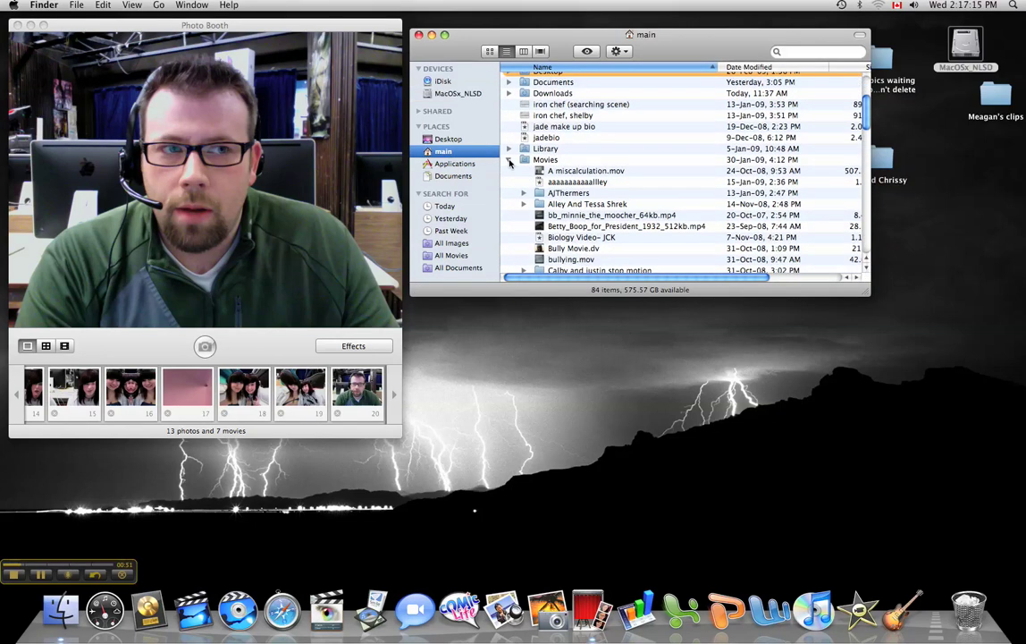
click(509, 161)
double_click(528, 184)
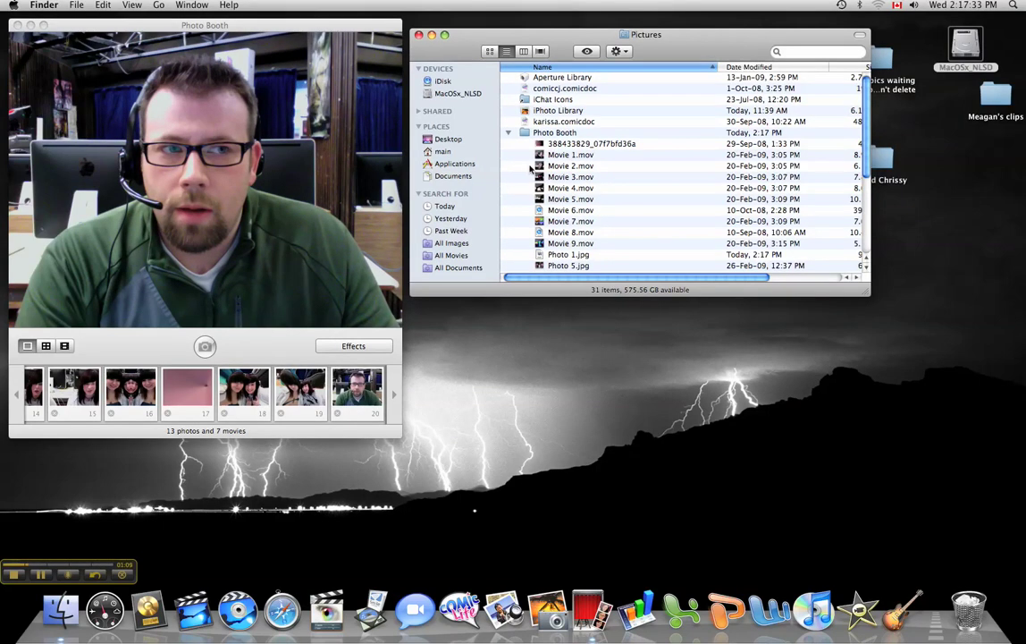
- Create a new desktop folder named 'stop motion nichol'
right_click(532, 325)
click(549, 338)
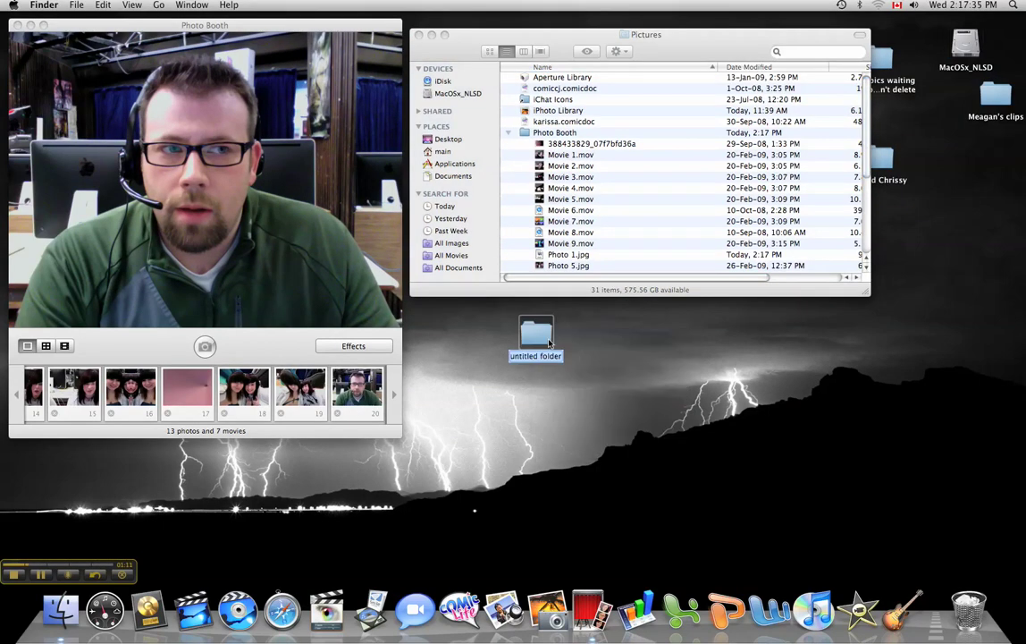
text(stop motion nichol)
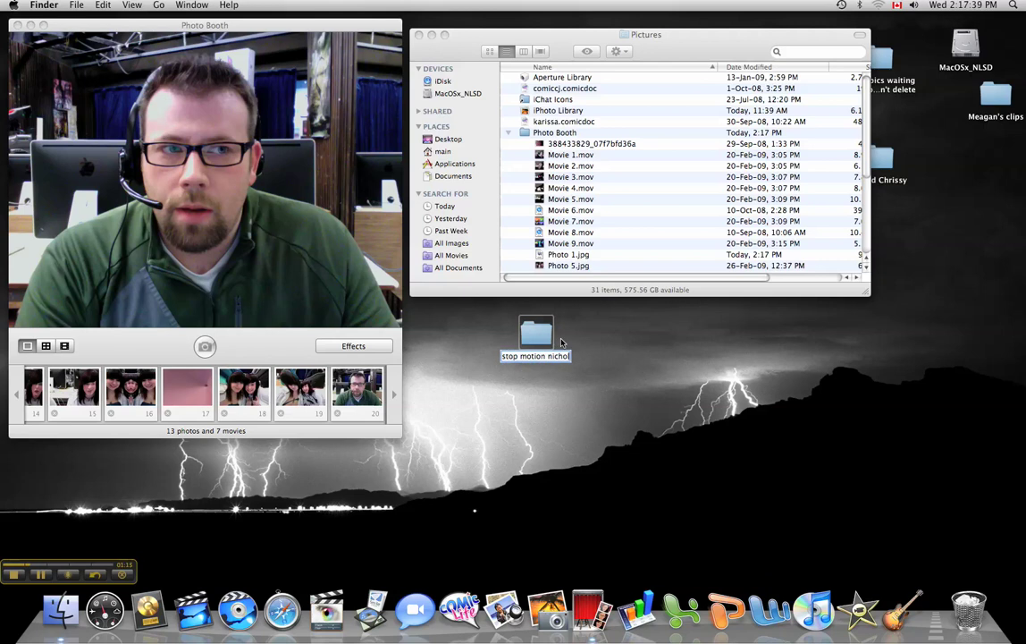
click(542, 202)
- Move the Photo Booth items from Movie 1 through Photo 16.jpg into stop motion nichol
click(502, 154)
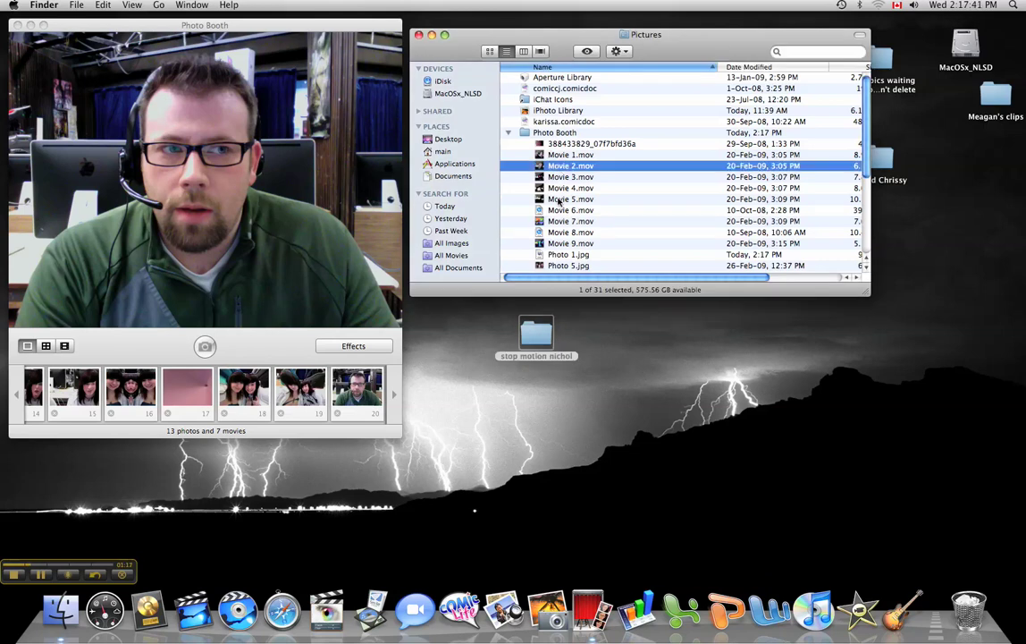
scroll(555, 197, down, 5)
shift+click(557, 245)
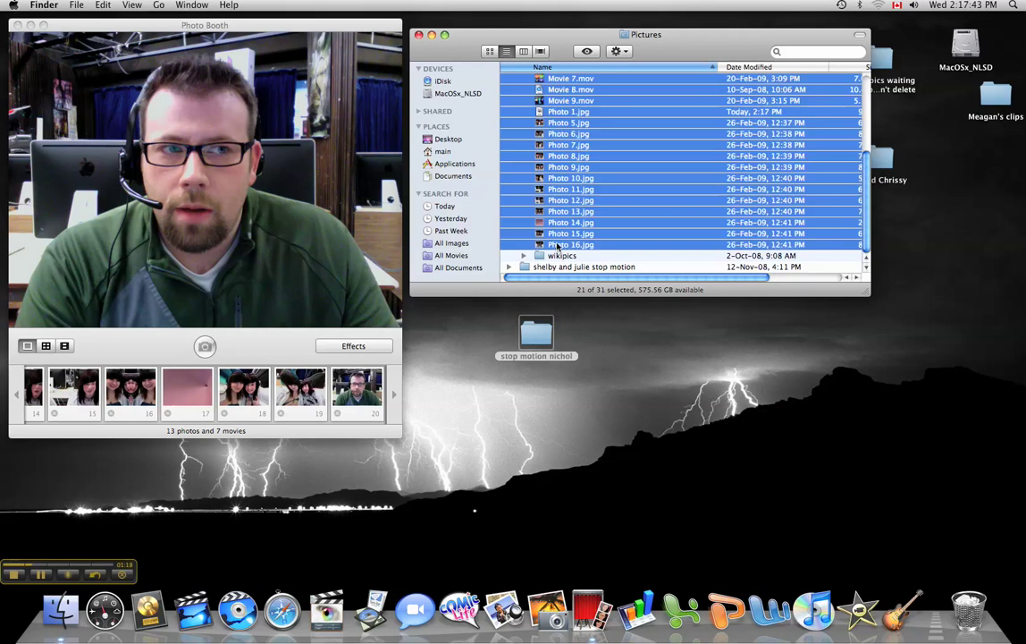
drag(560, 174, 537, 342)
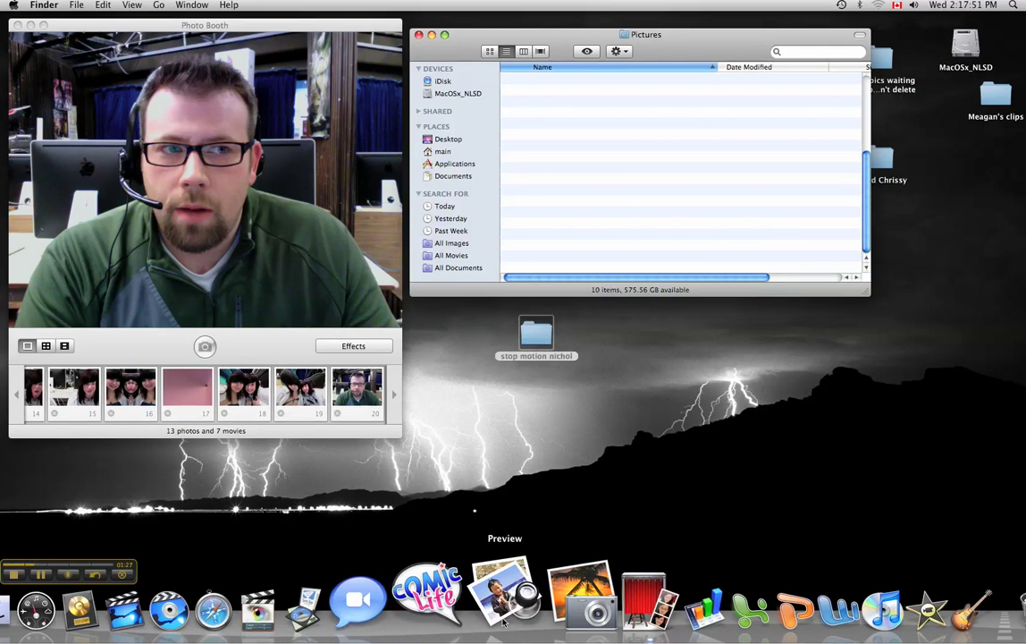
- Launch iPhoto and arrange its window beside Photo Booth
click(544, 613)
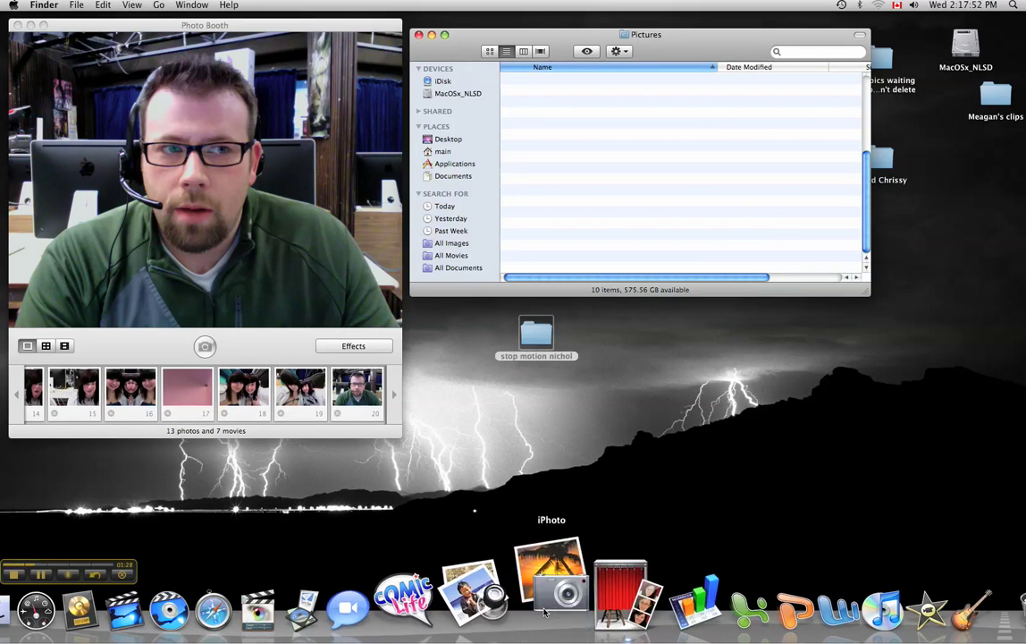
click(270, 353)
drag(270, 353, 278, 354)
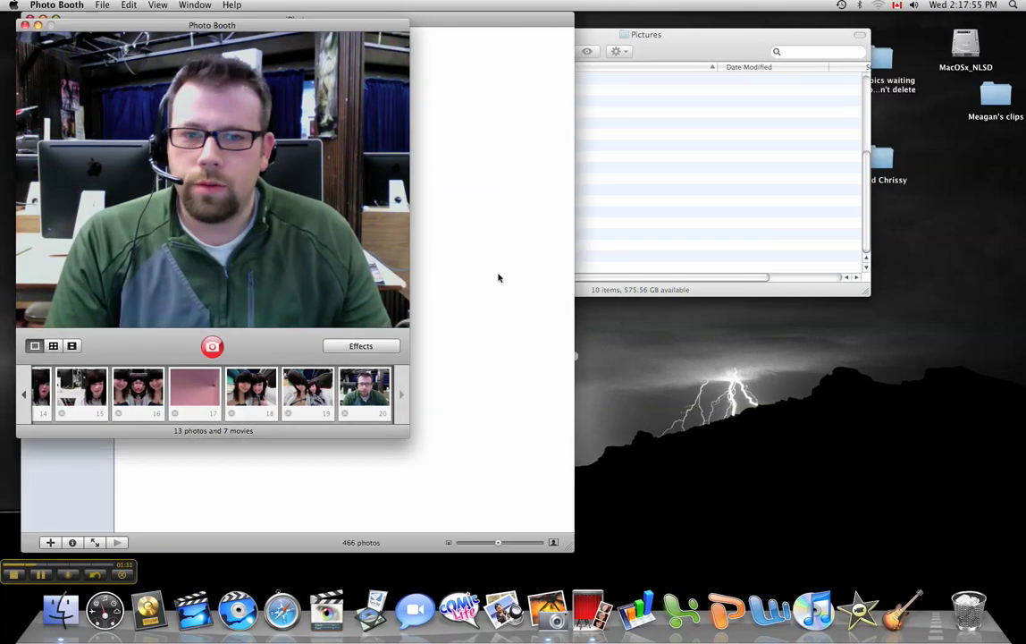
drag(437, 18, 413, 29)
- Close the Finder Pictures window and move the stop motion nichol folder to the desktop's right
click(610, 34)
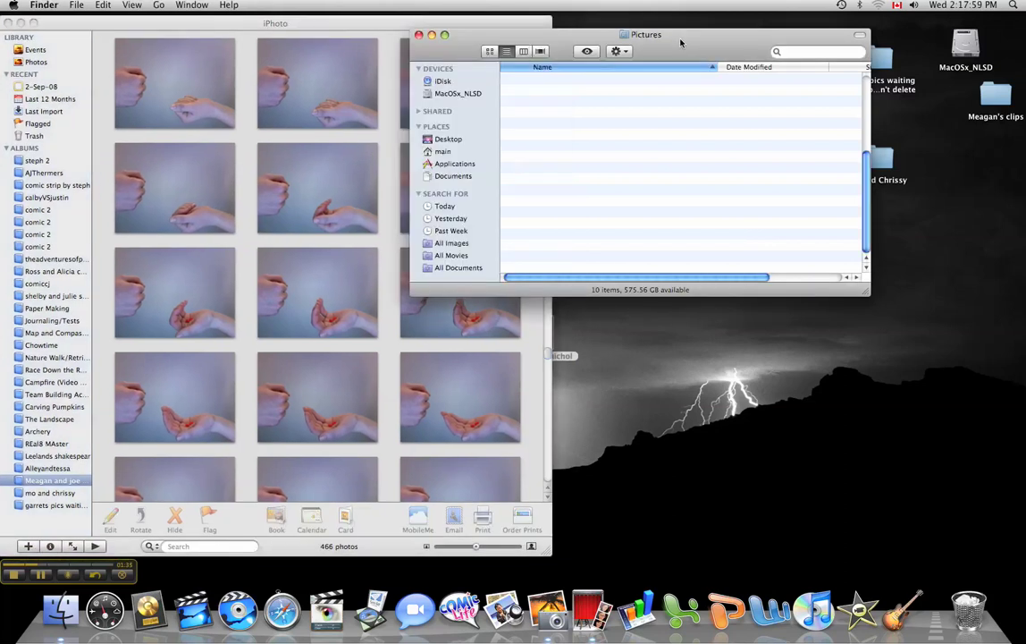
drag(610, 34, 757, 36)
key(super+w)
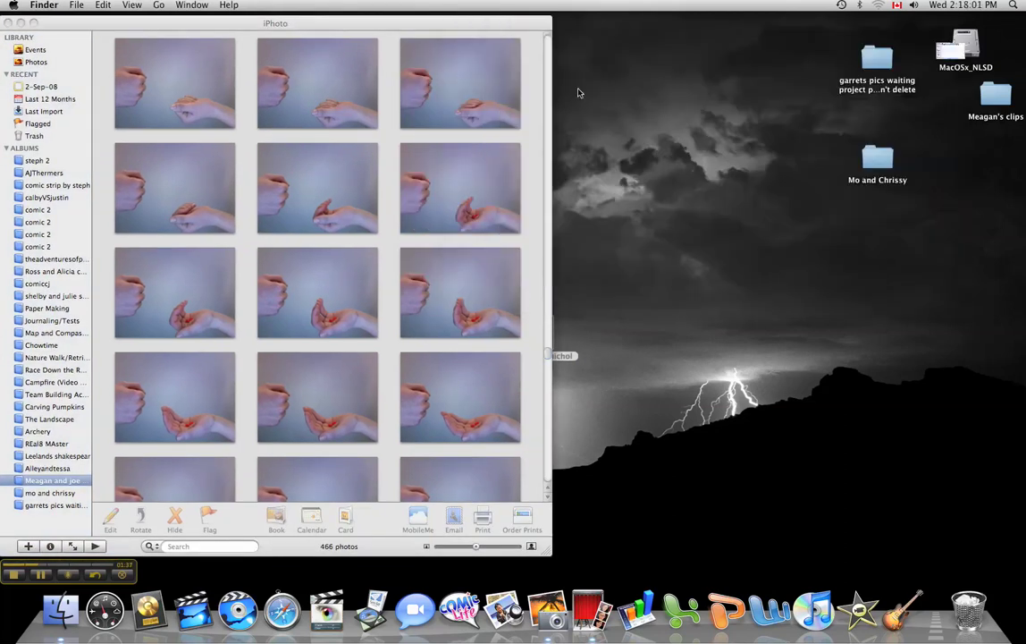
click(474, 25)
drag(474, 25, 413, 25)
drag(537, 335, 888, 318)
drag(447, 30, 553, 26)
- Import the stop motion nichol folder into iPhoto as a 19-item album, dismissing the unreadable-files notice
click(893, 319)
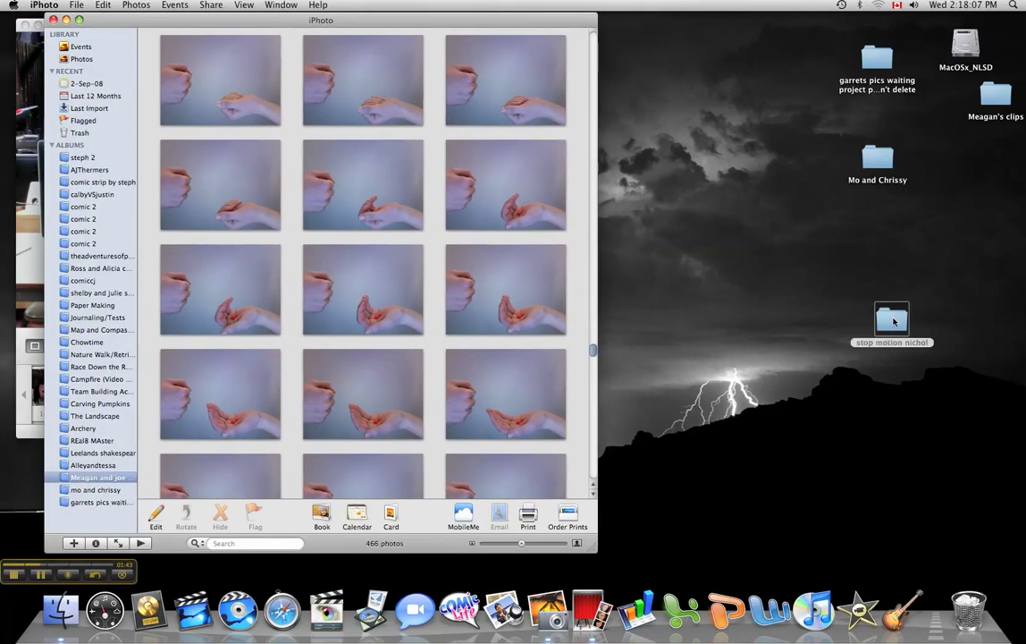
drag(893, 322, 94, 525)
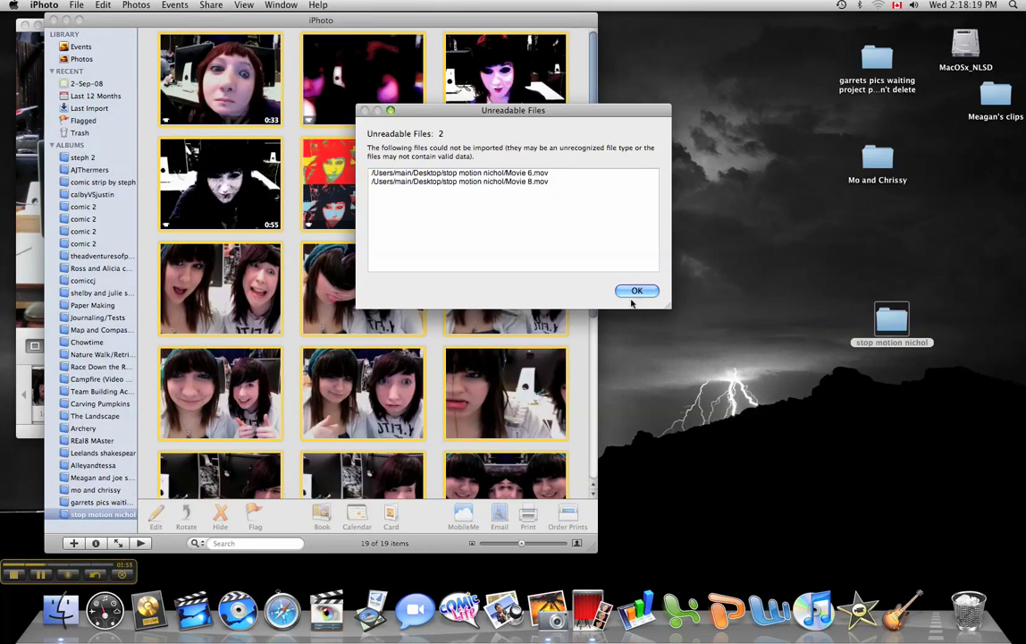
click(630, 292)
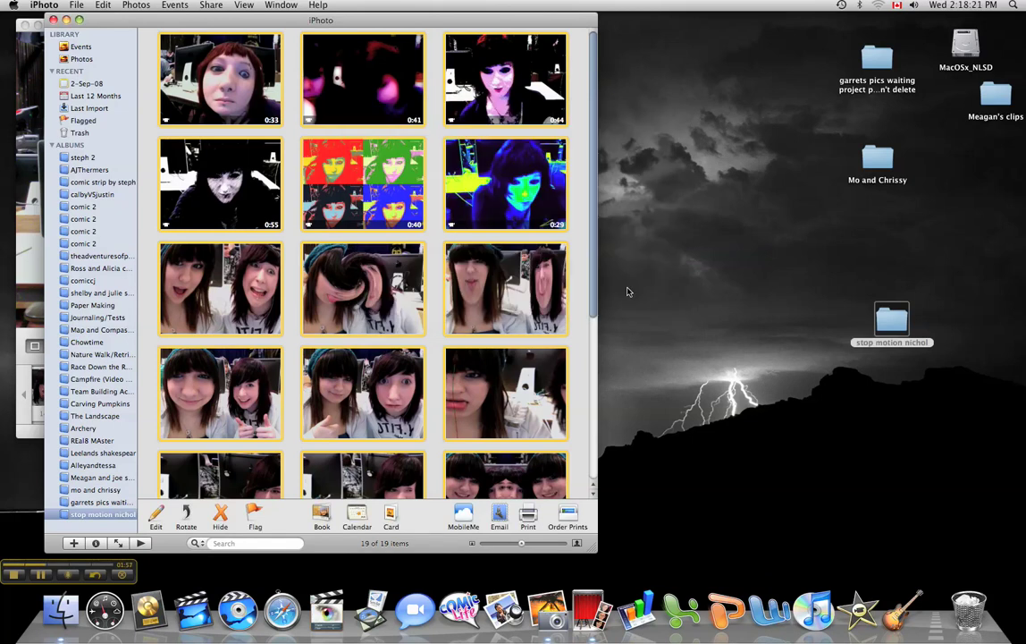
click(627, 293)
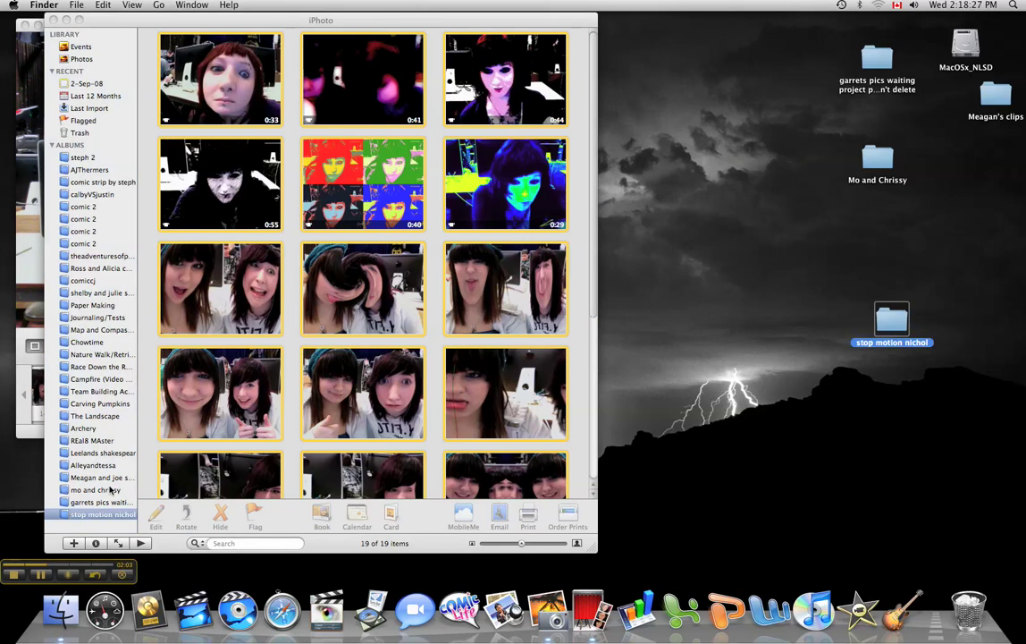
click(100, 30)
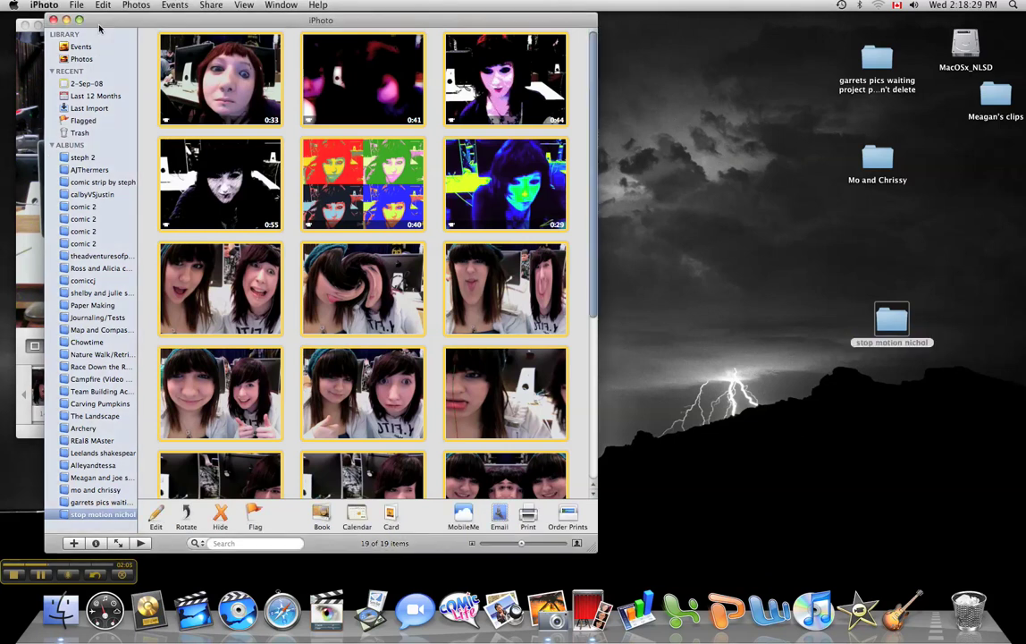
- Quit iPhoto and Photo Booth and launch iMovie HD
key(super+q)
click(113, 32)
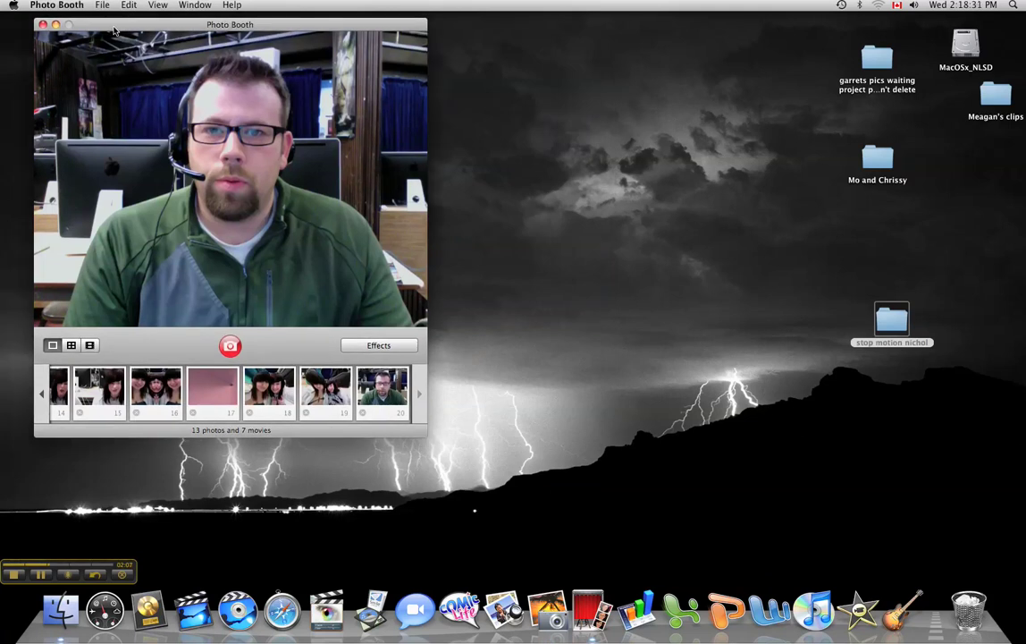
key(super+q)
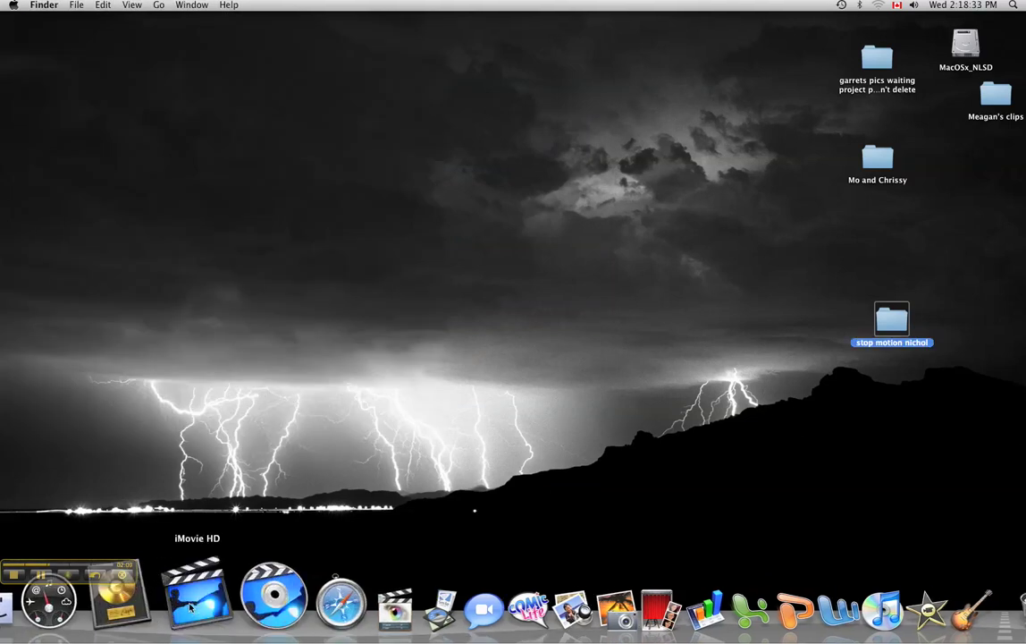
click(192, 579)
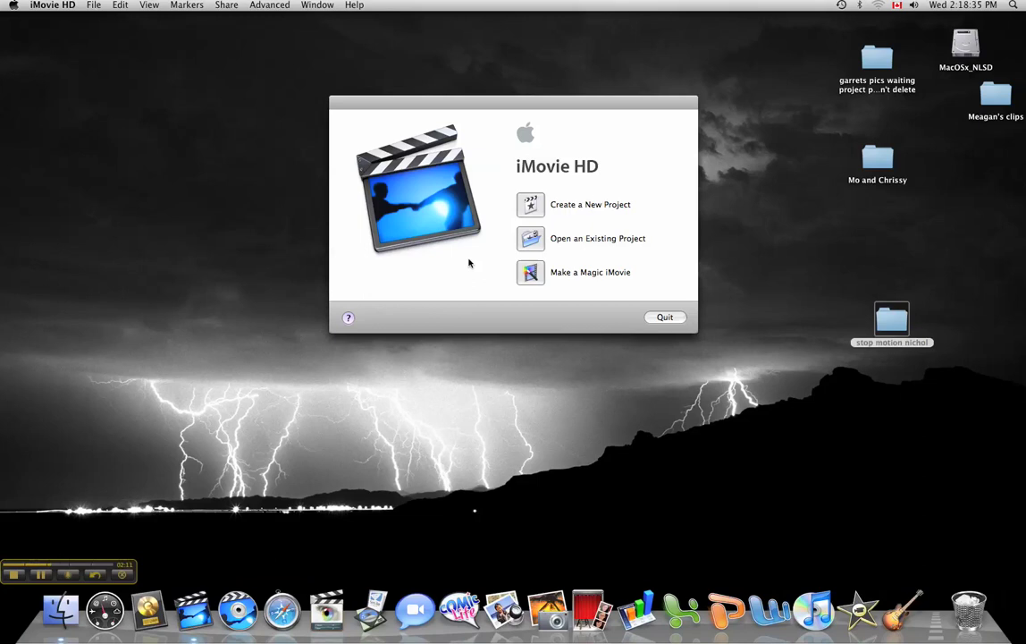
- Create a new project named 'nichol royals' saved in main > Movies
click(528, 205)
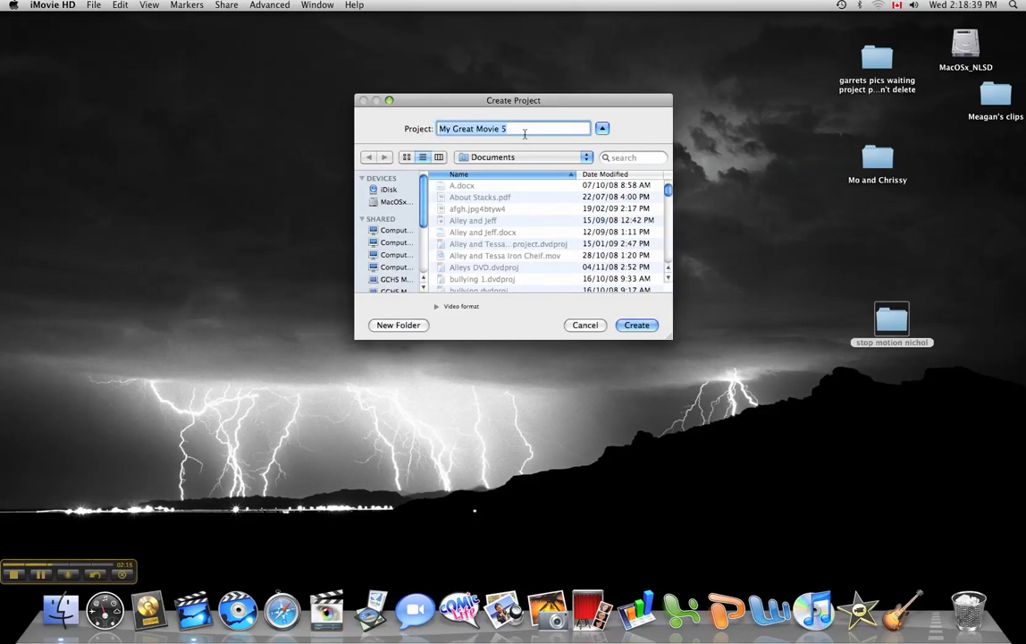
key(BackSpace)
text(nichol)
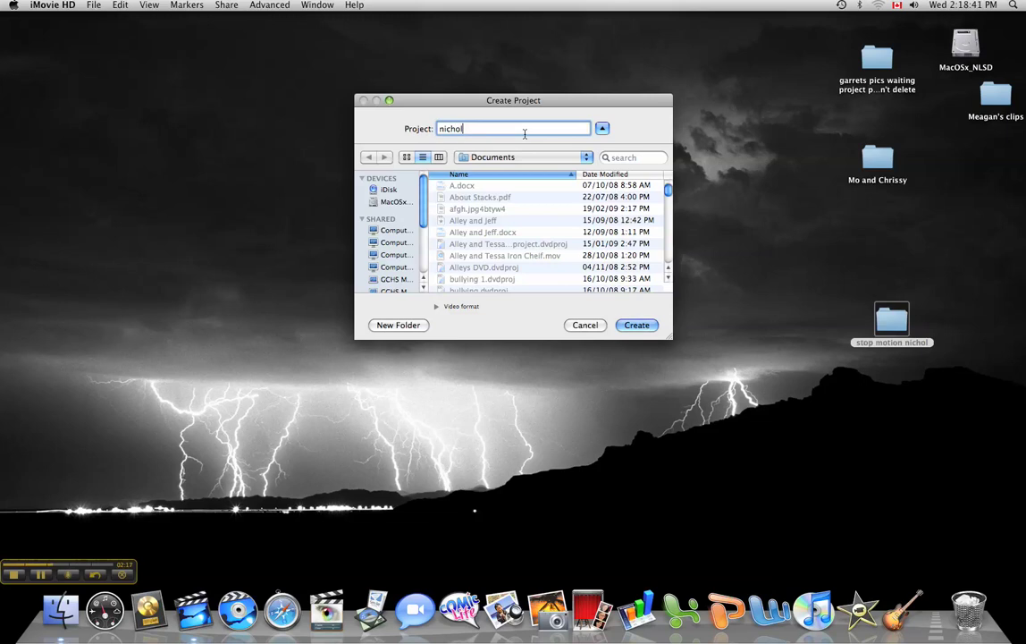
text( royals)
click(474, 158)
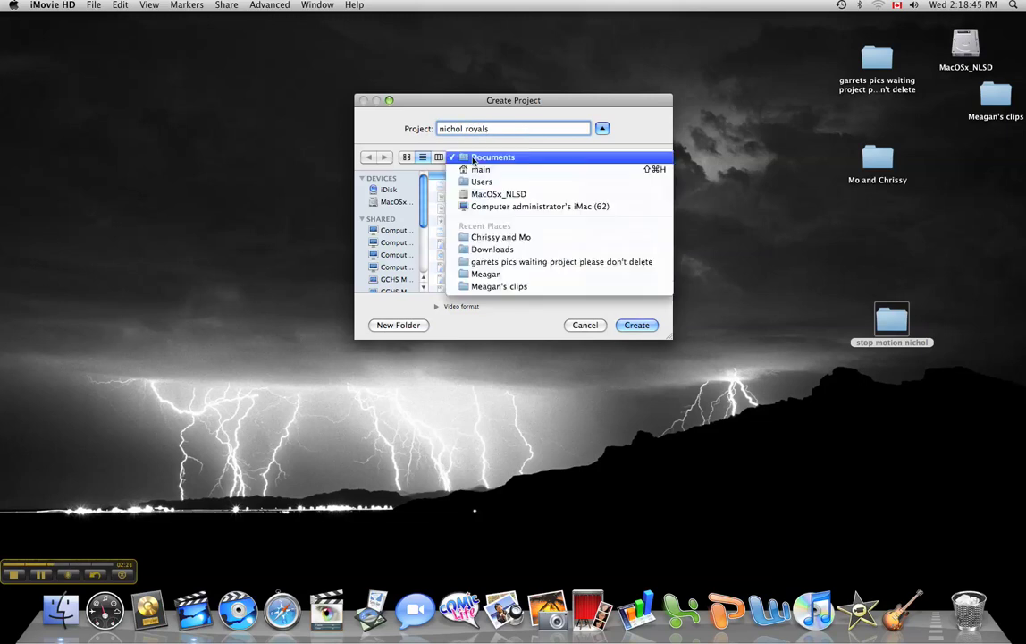
click(476, 169)
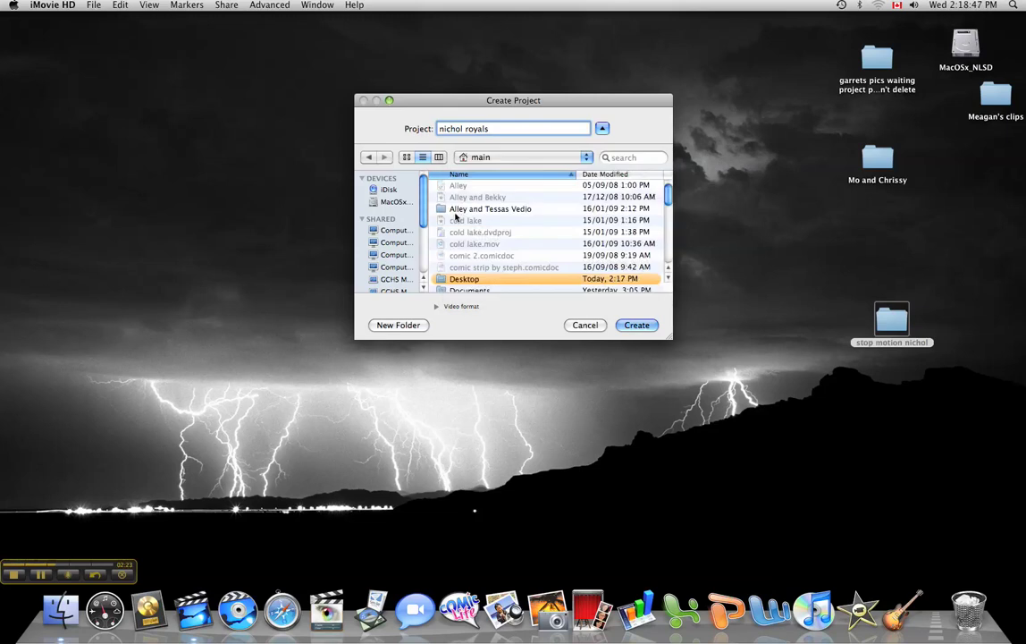
scroll(455, 215, down, 5)
double_click(456, 223)
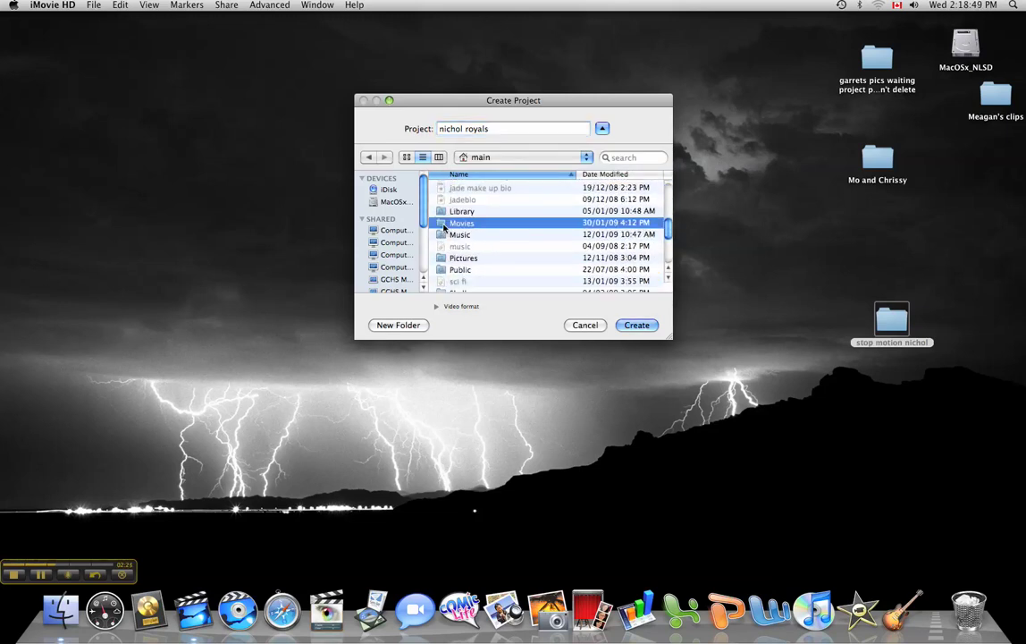
click(637, 327)
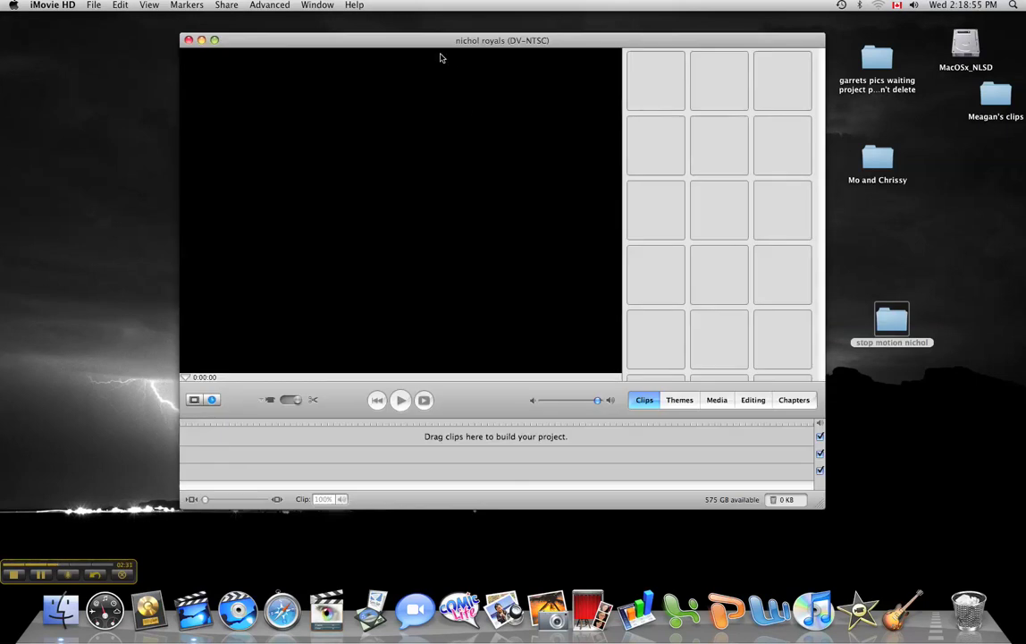
- Shift the nichol royals project window left and open the Media browser
drag(444, 41, 296, 34)
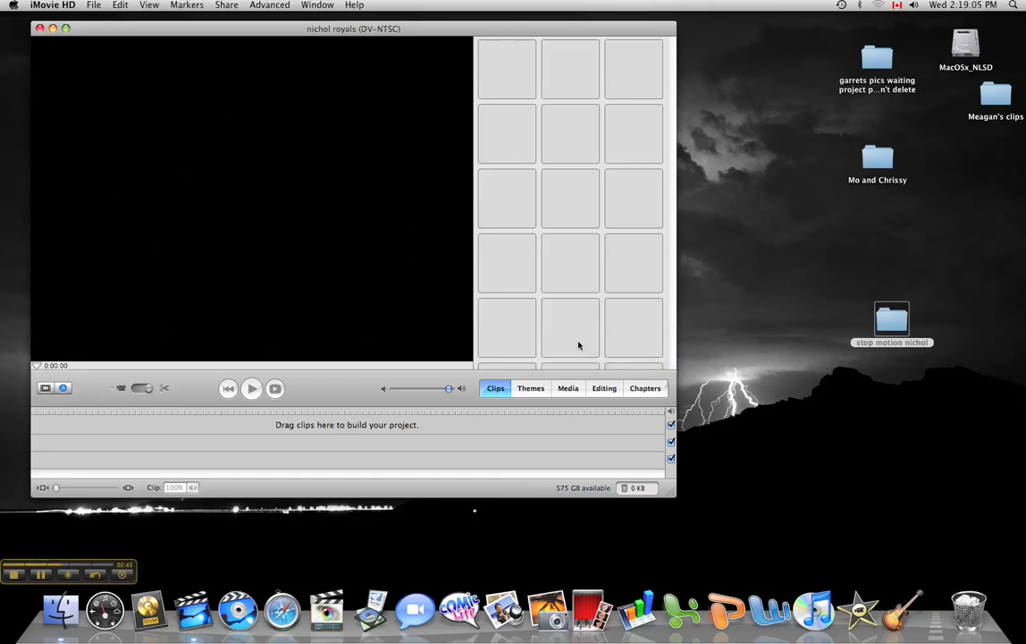
click(576, 392)
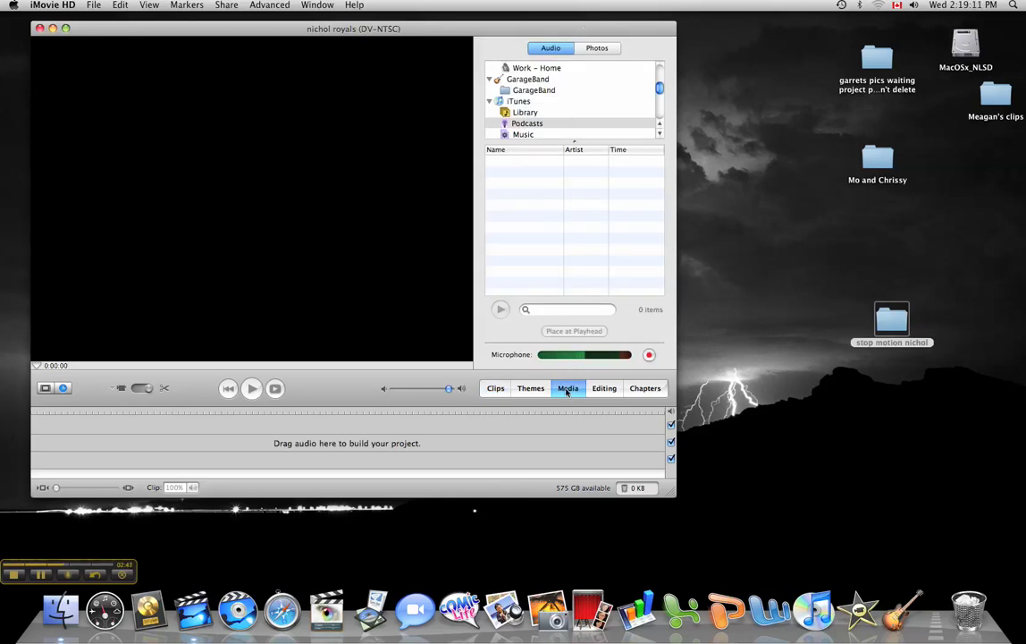
- Switch the media browser to Photos and browse the 'Meagan and joe stop motion' album
click(594, 50)
scroll(584, 106, down, 5)
scroll(572, 125, down, 1)
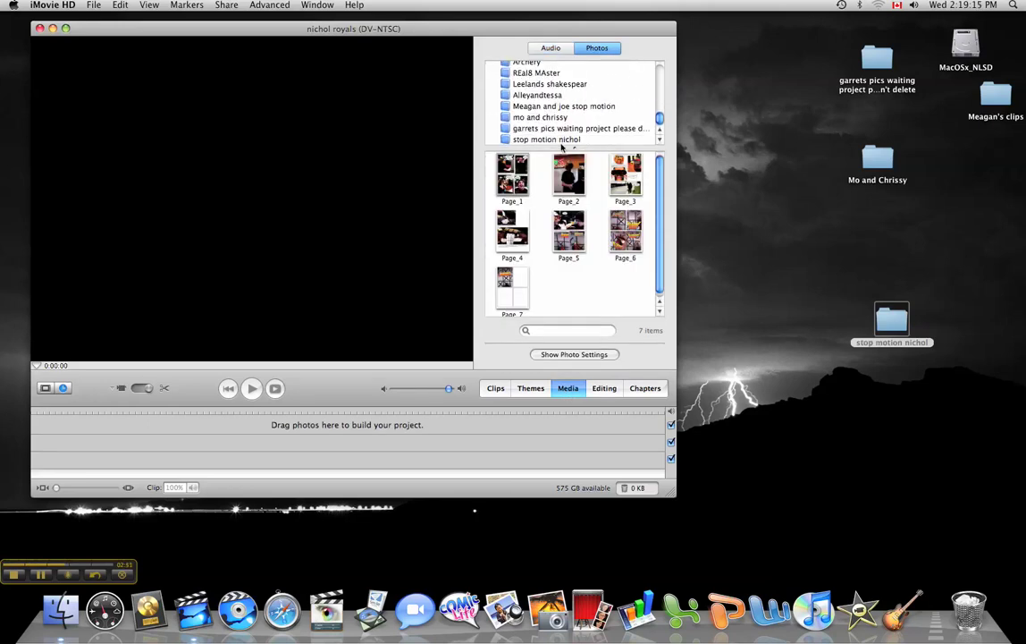
click(562, 141)
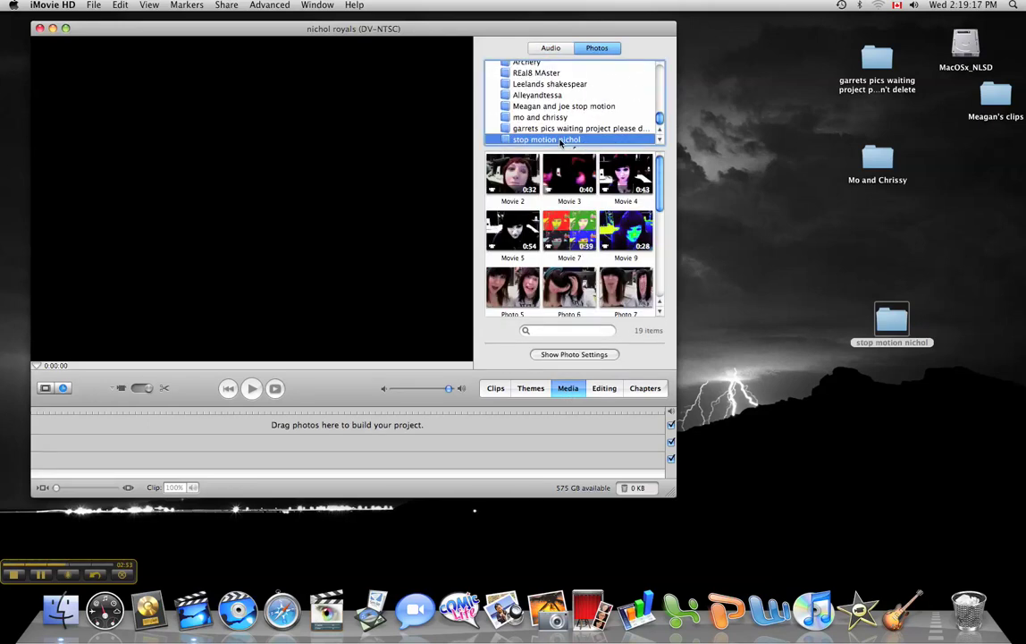
click(550, 108)
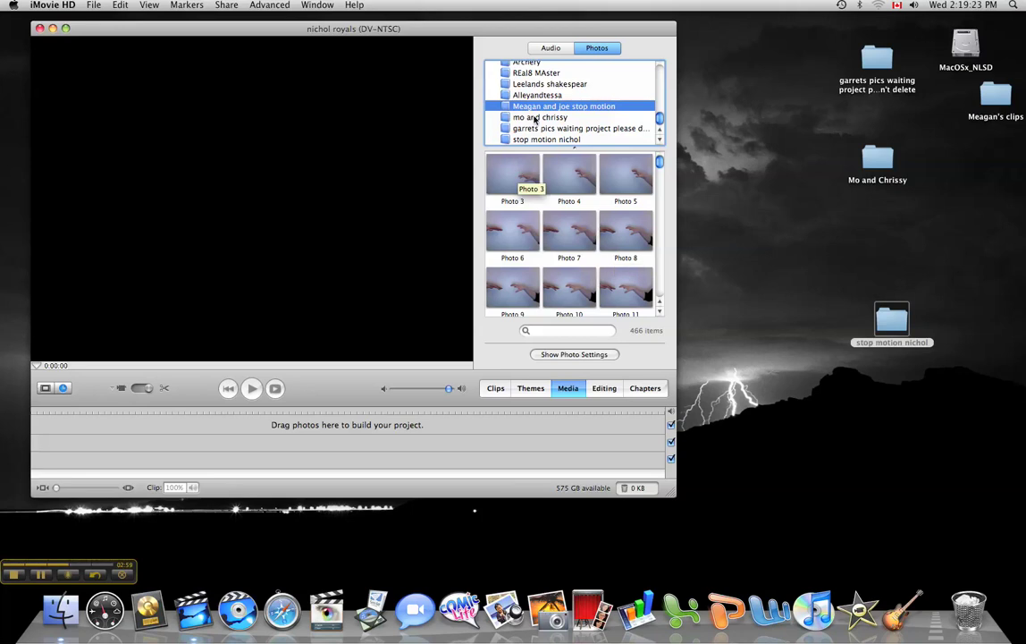
drag(440, 33, 437, 26)
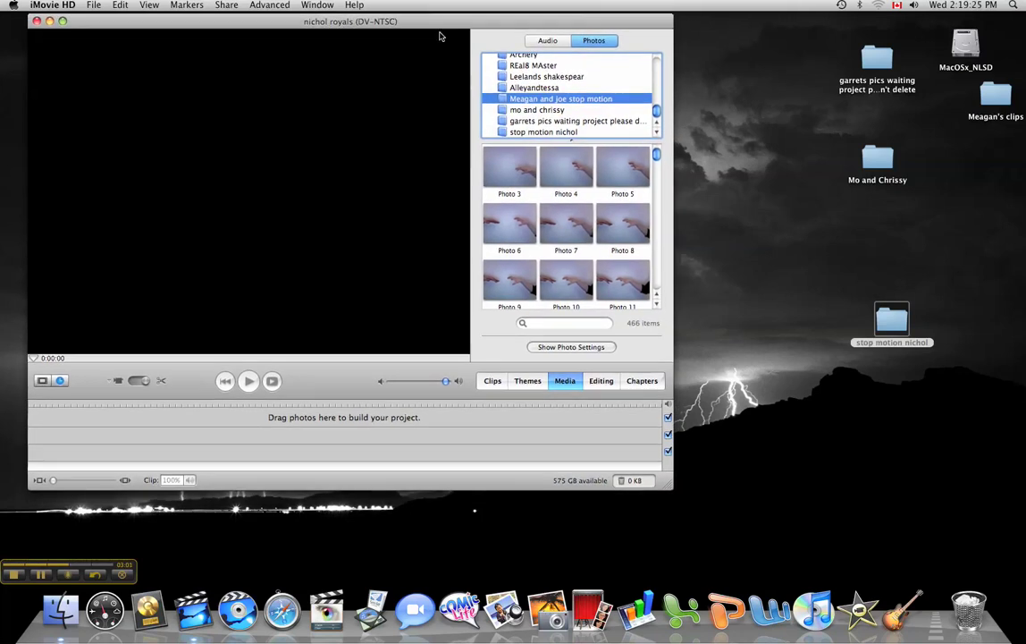
scroll(620, 195, down, 2)
scroll(621, 195, down, 12)
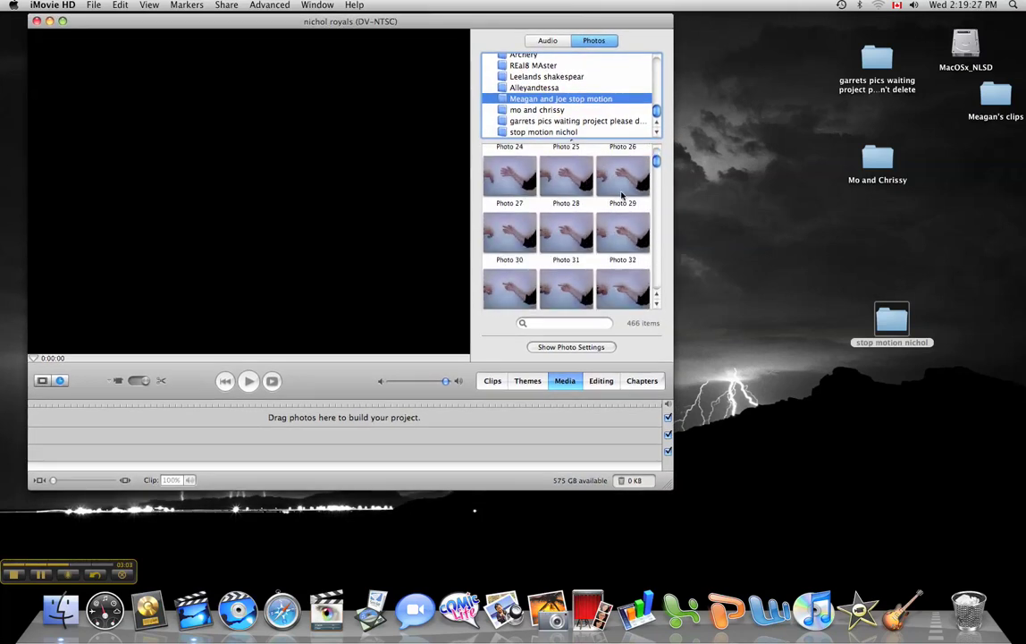
scroll(645, 186, down, 7)
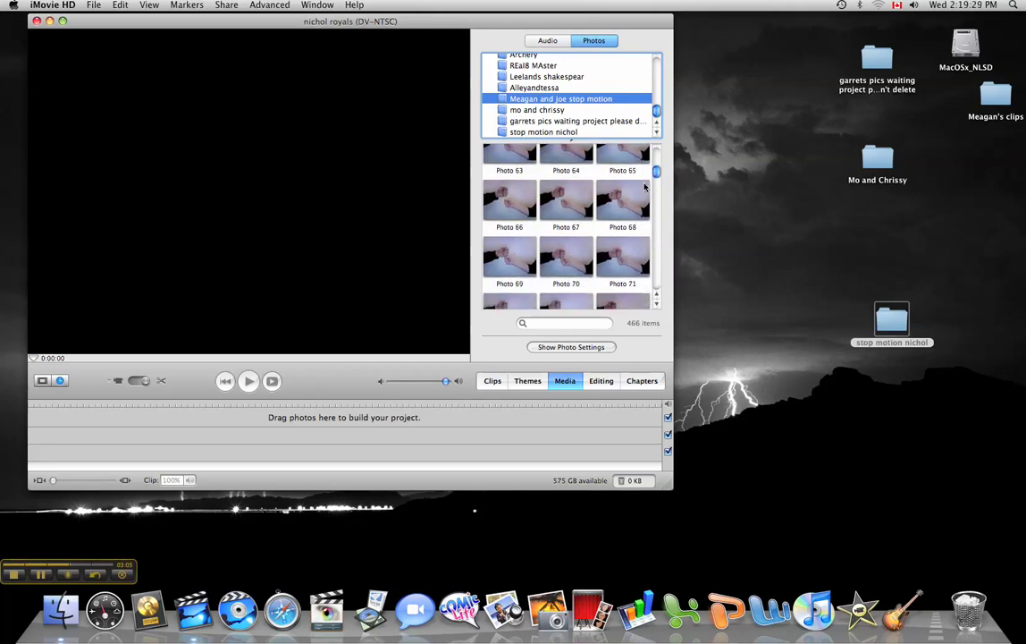
scroll(533, 104, up, 20)
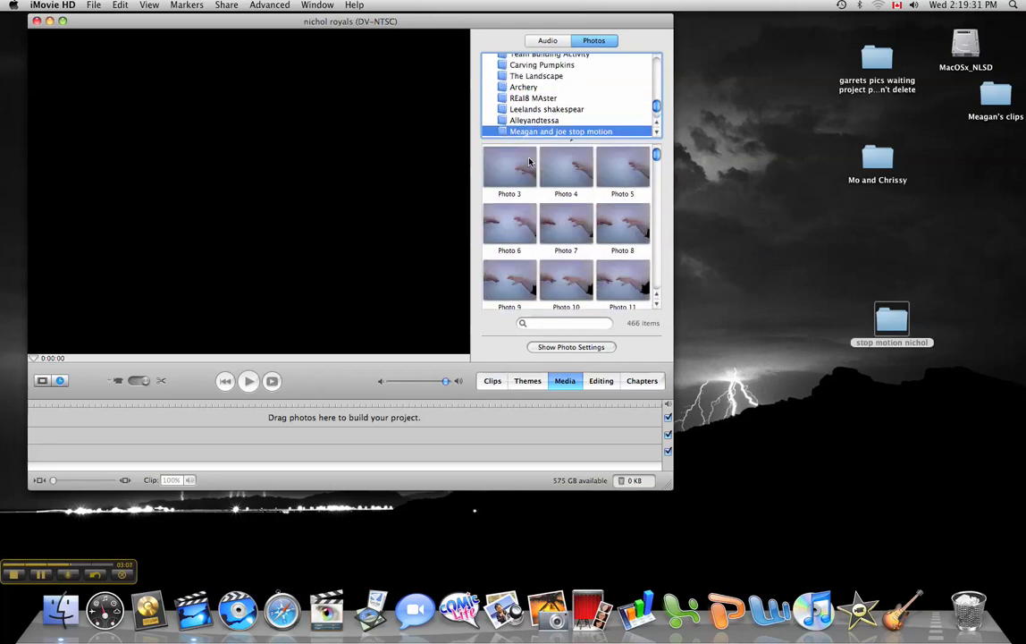
drag(407, 24, 409, 23)
- Open Photo Settings over the preview, leaving the Ken Burns Effect unchecked
click(526, 175)
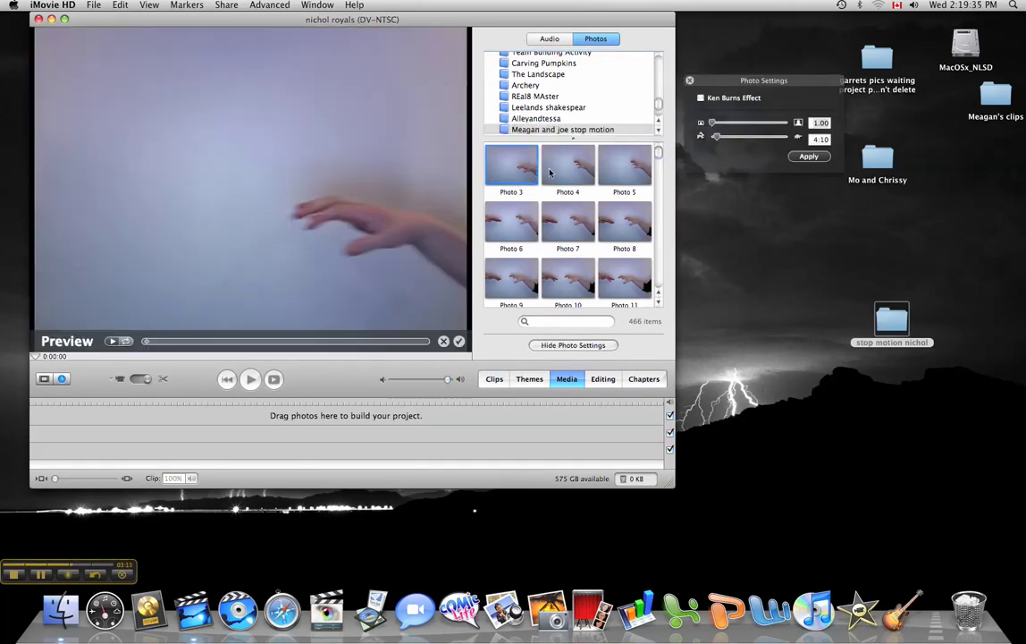
drag(747, 86, 225, 78)
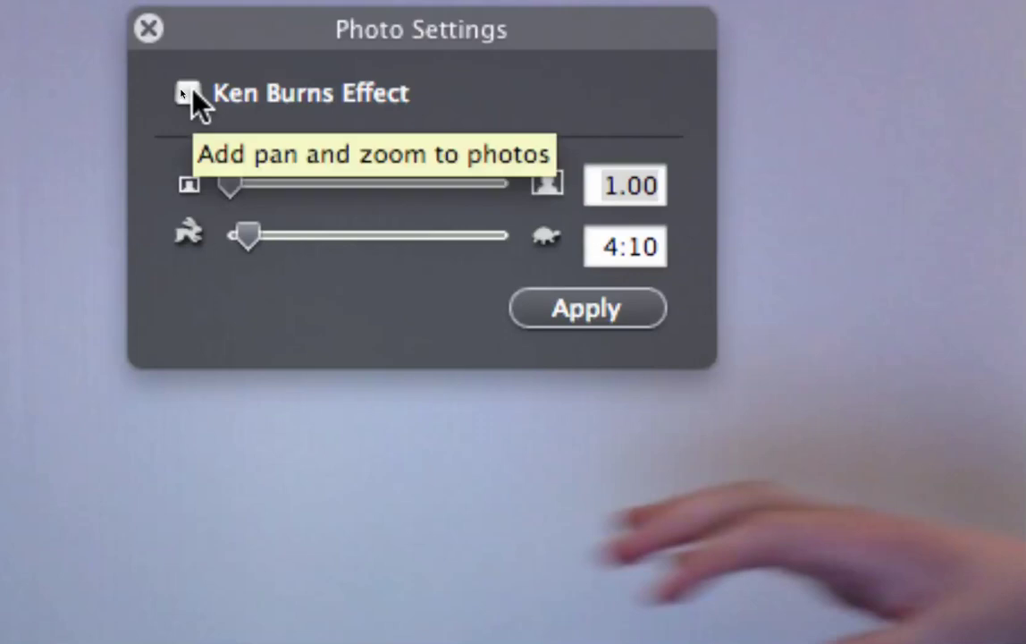
click(189, 93)
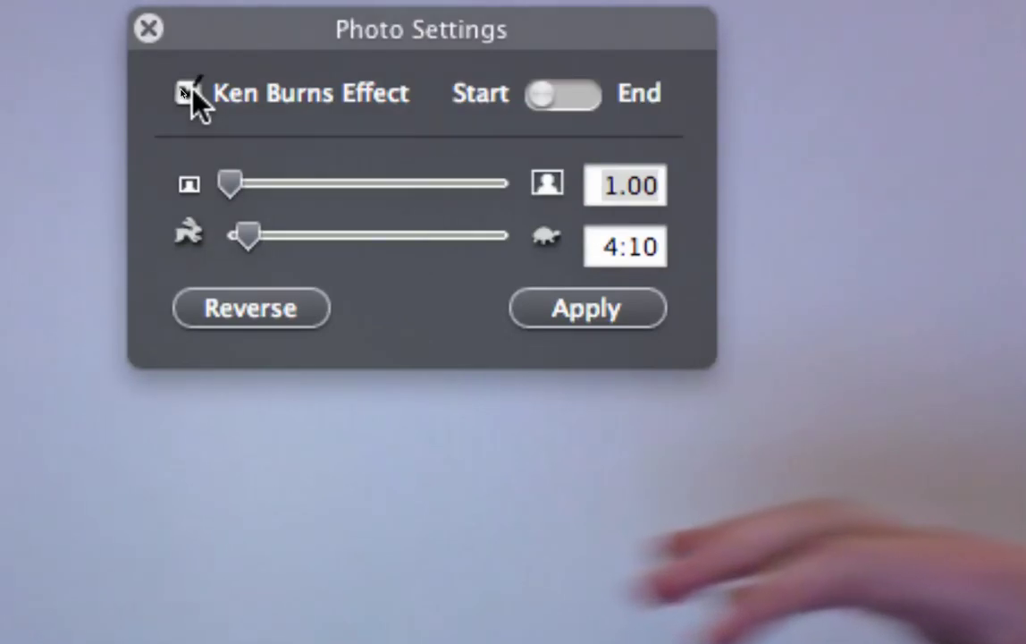
click(190, 93)
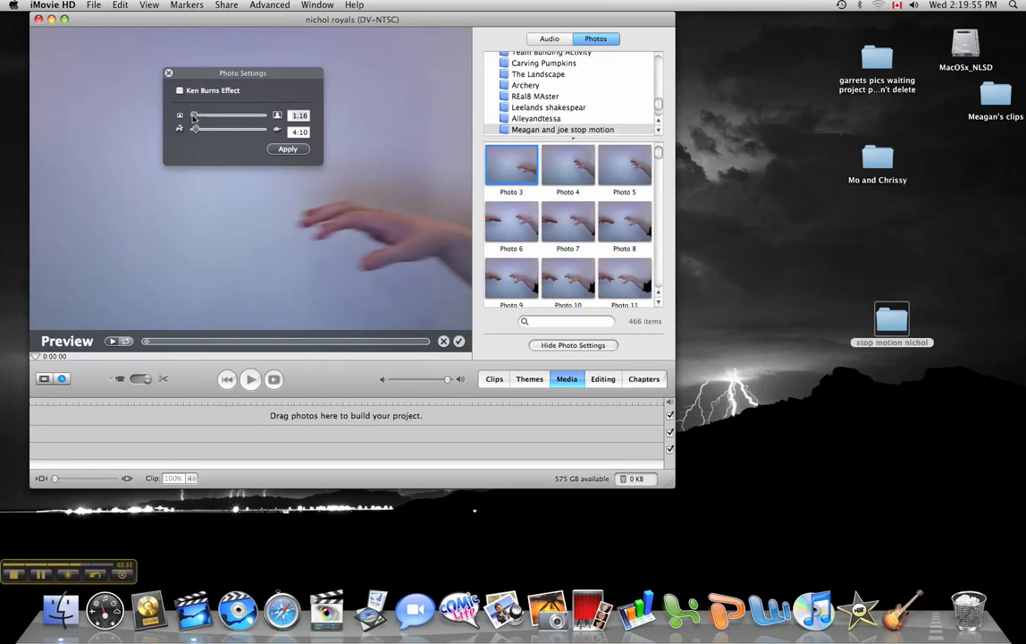
- Set the photo zoom to 1.02 and the photo duration to 0:18
drag(193, 116, 190, 118)
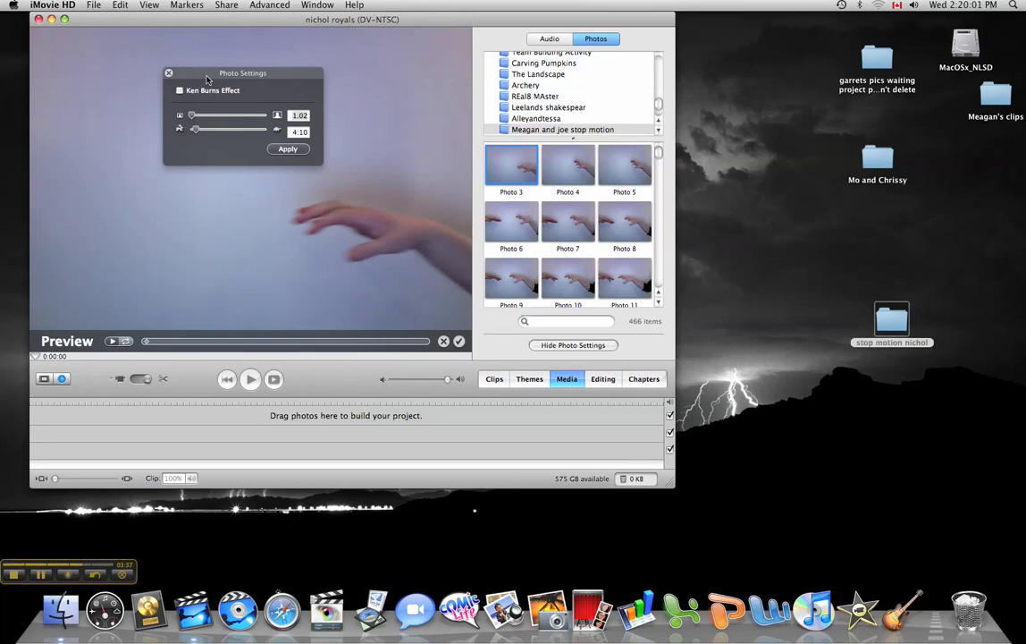
drag(192, 116, 192, 119)
drag(198, 133, 192, 134)
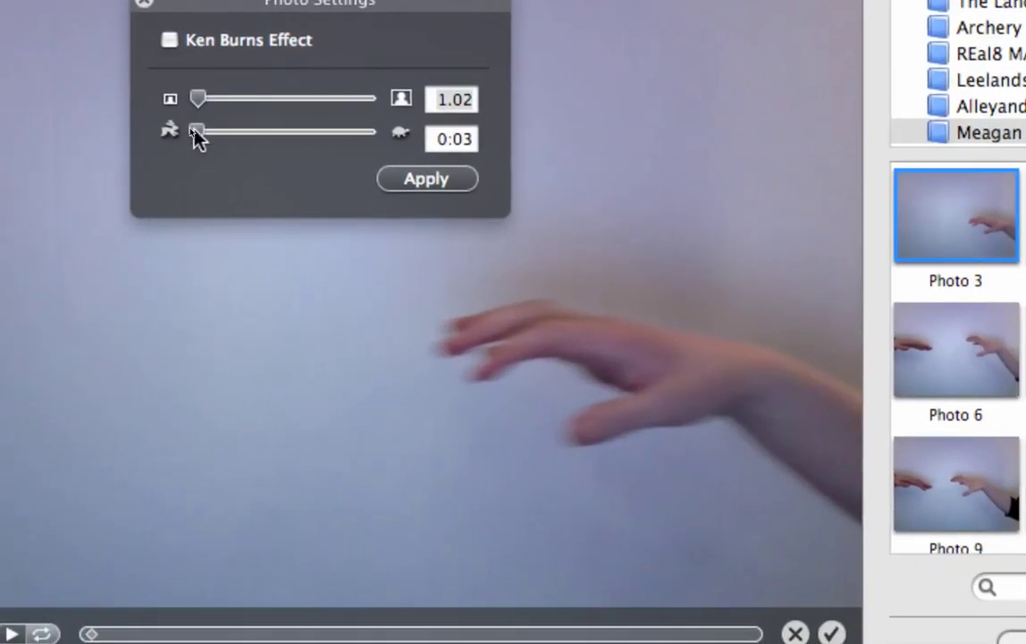
drag(197, 135, 199, 140)
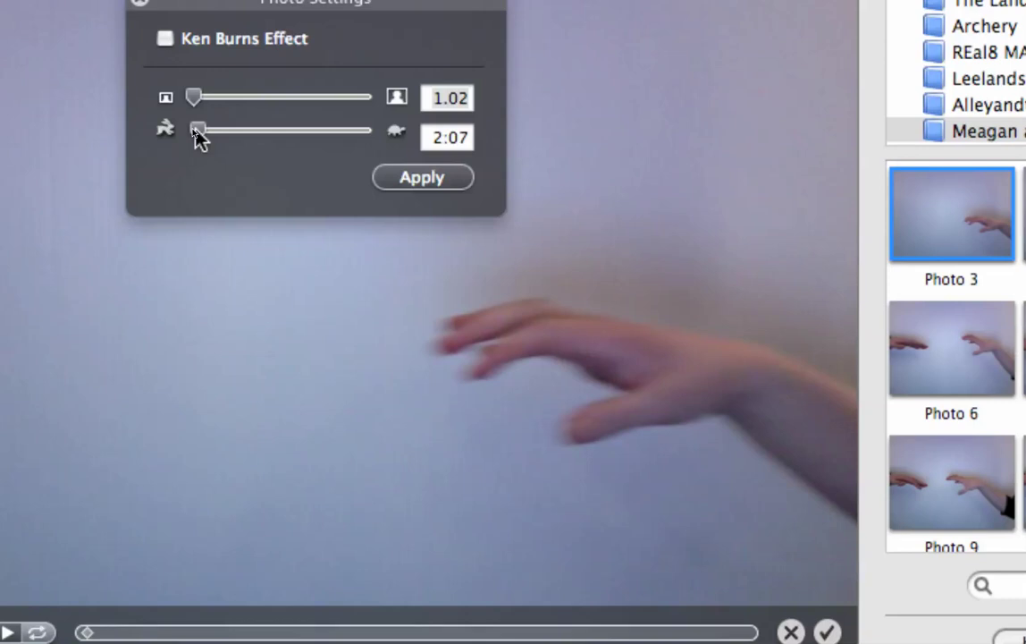
drag(194, 131, 186, 131)
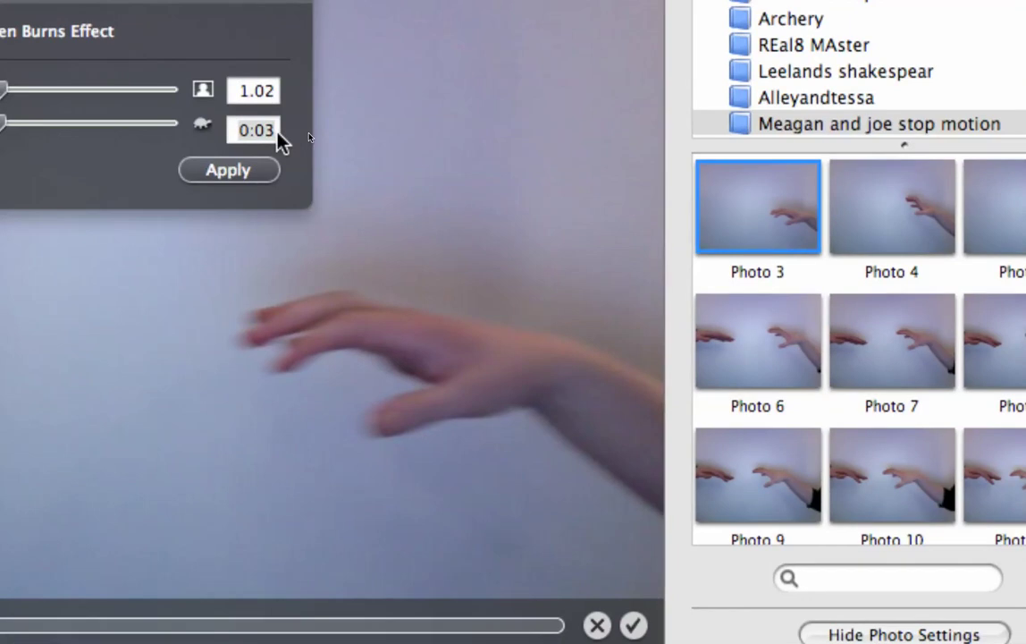
click(277, 132)
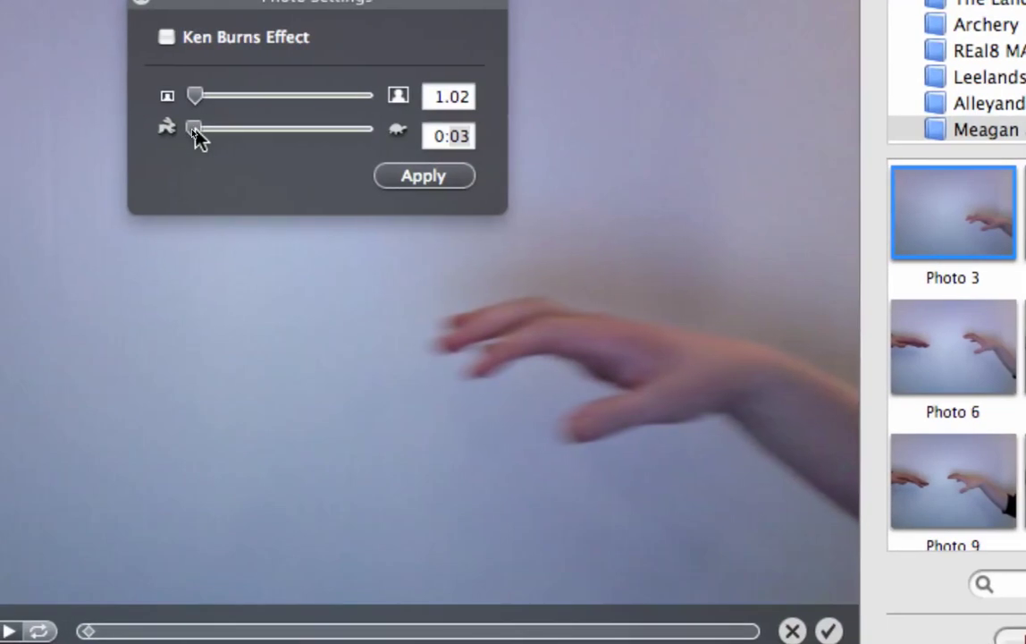
click(175, 134)
drag(195, 130, 190, 131)
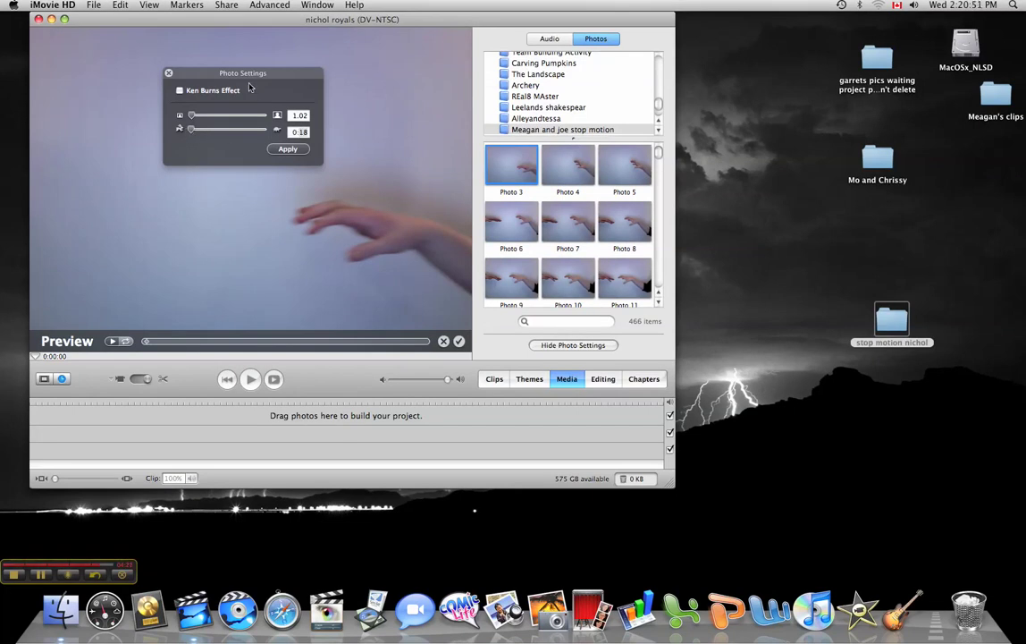
drag(226, 73, 310, 121)
- Reopen Photo Settings and change the photo duration from 0:18 to 0:05, Ken Burns still off
click(253, 123)
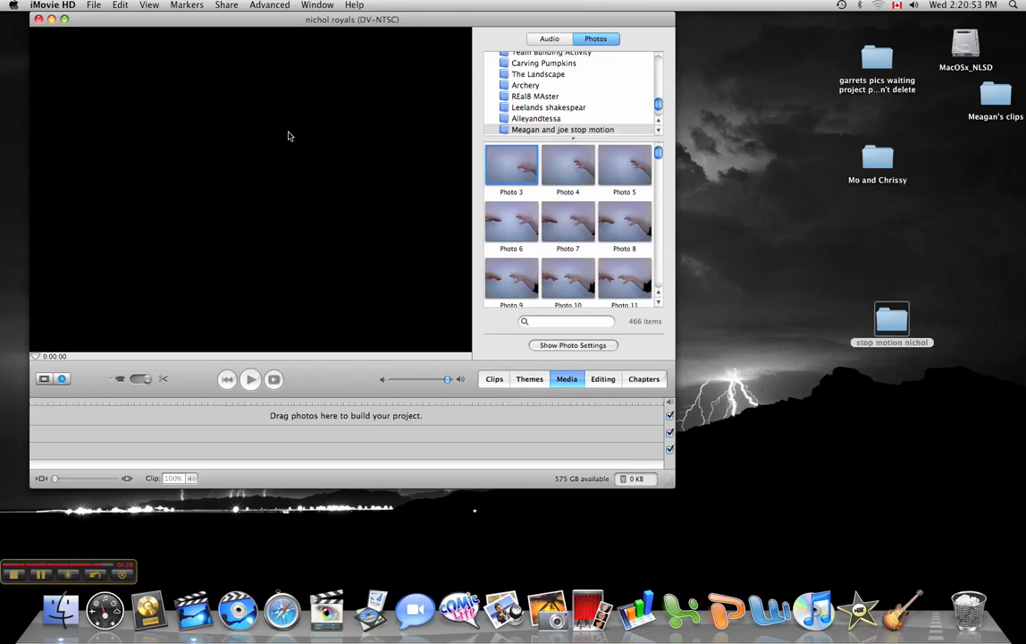
click(497, 165)
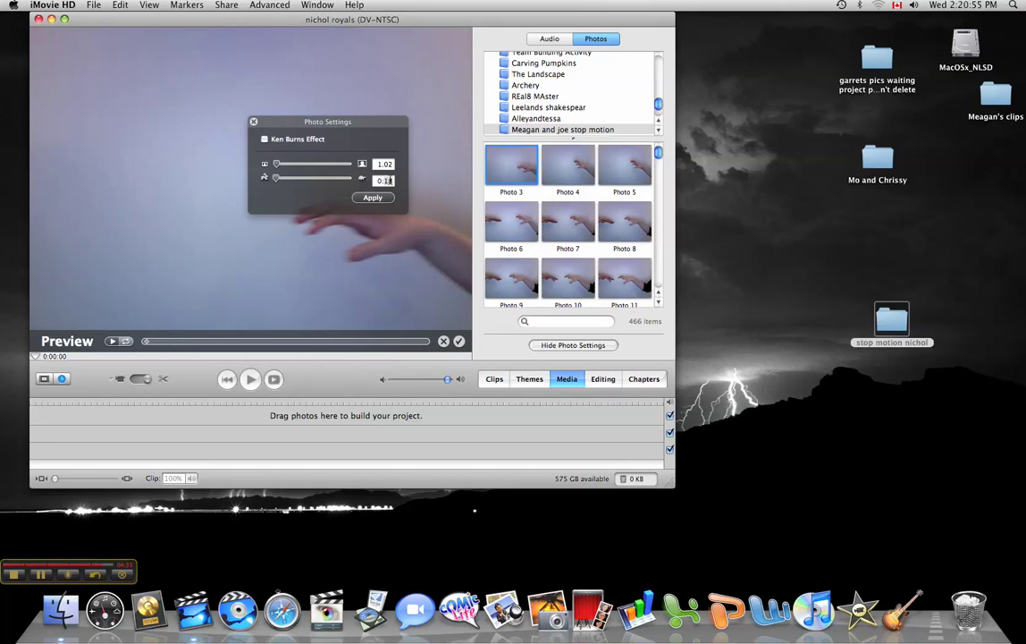
click(386, 181)
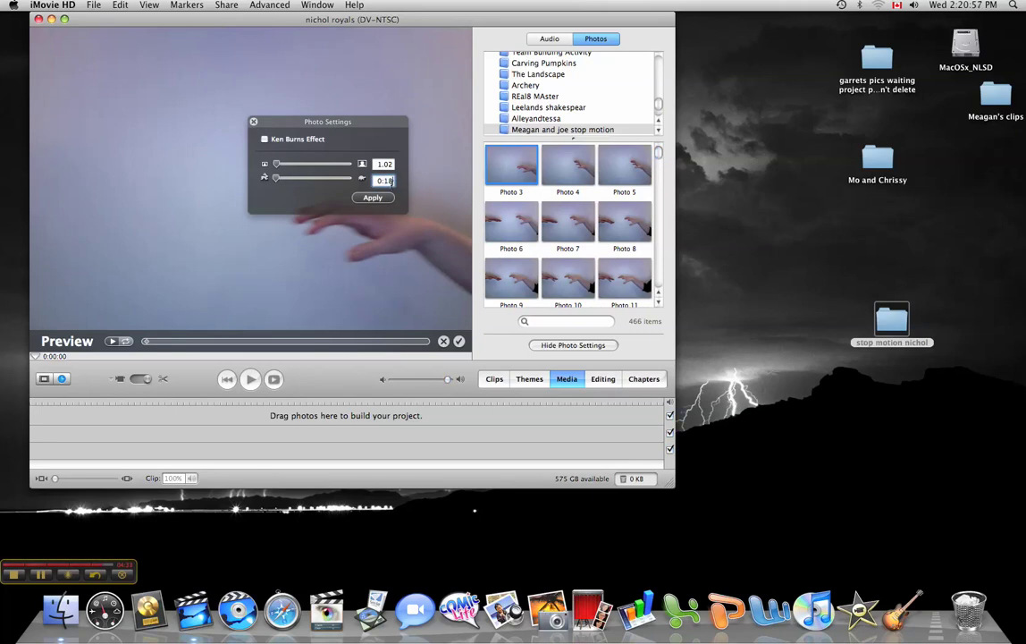
key(BackSpace)
text(05)
drag(385, 127, 433, 130)
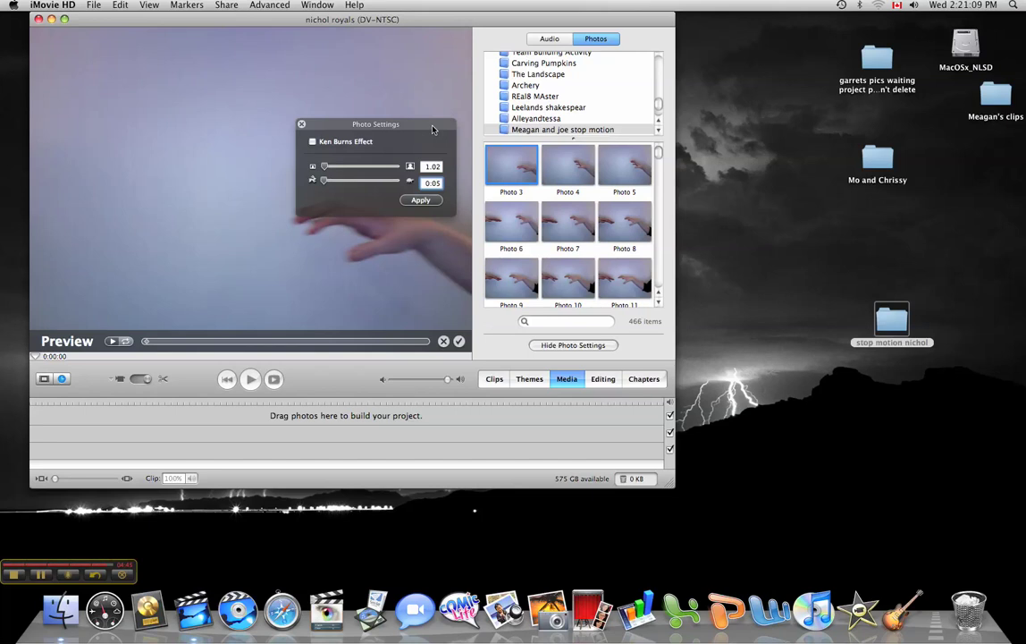
- Select all the stop-motion album photos and apply the 0:05 settings to import them
key(super+a)
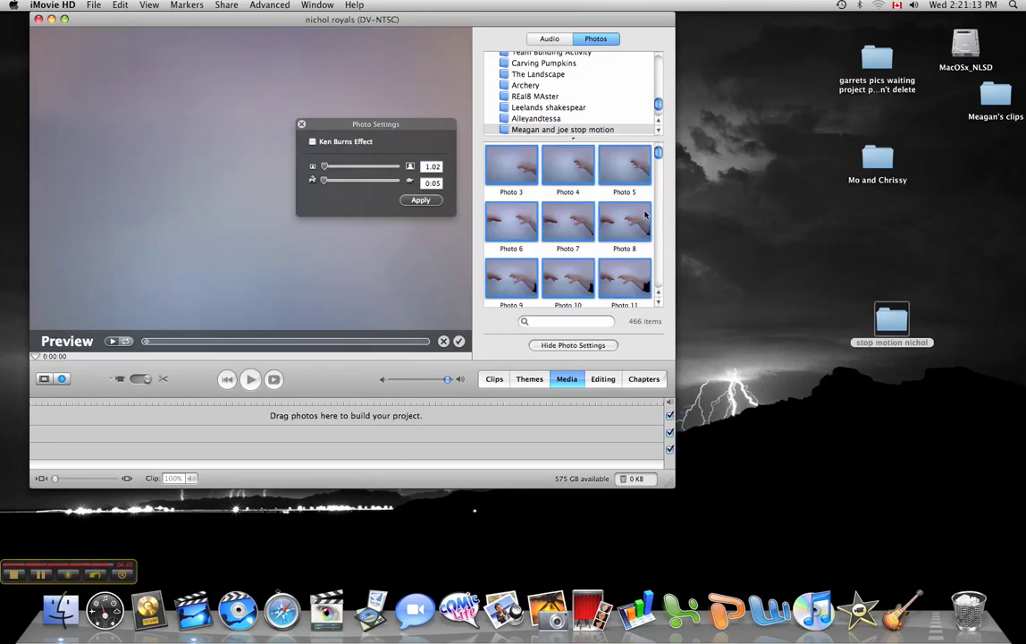
scroll(501, 206, down, 6)
scroll(549, 210, down, 20)
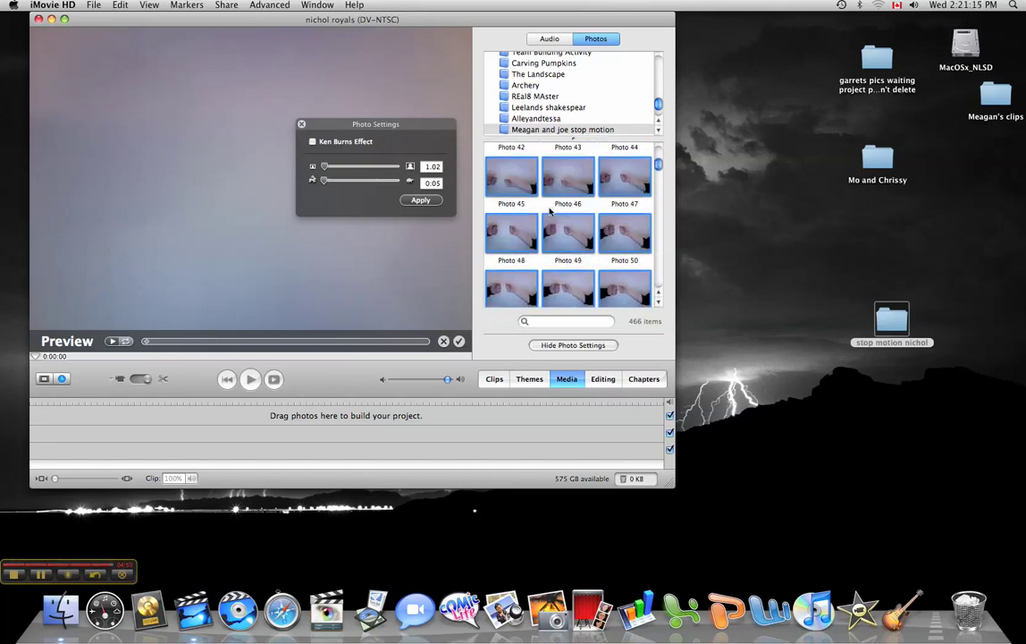
click(422, 200)
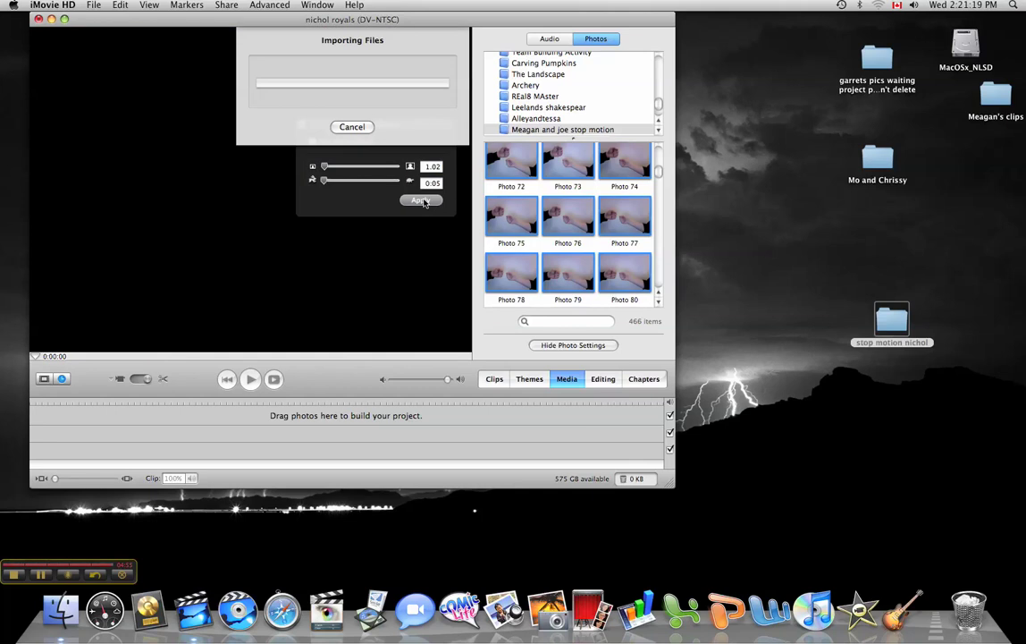